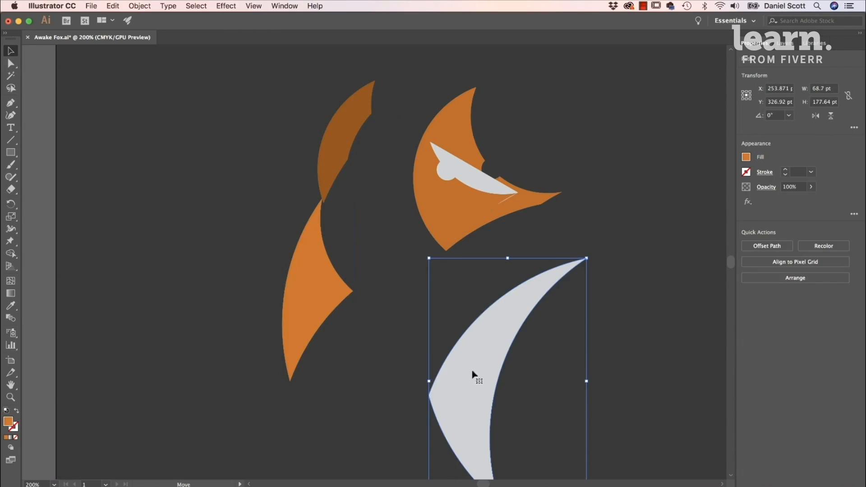
Undo the recent moves of the fox's body pieces and deselect the artwork.
key("a")
key("super+z")
key("super+z")
key("super+z")
key("super+z")
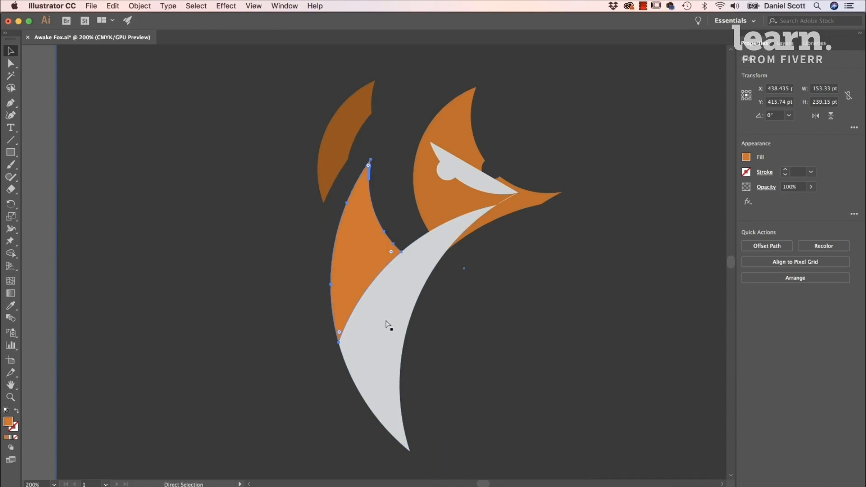
left_click(233, 260)
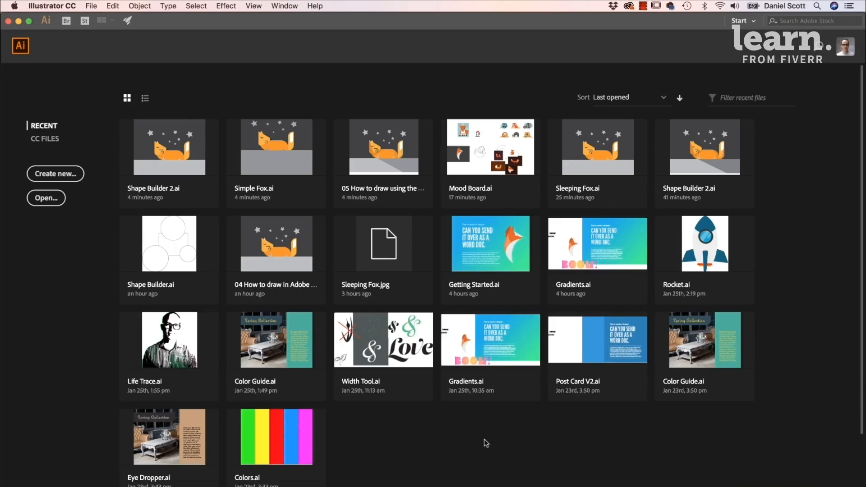
Create a new landscape Letter document measuring 792 x 612 pt from the recent presets.
left_click(91, 6)
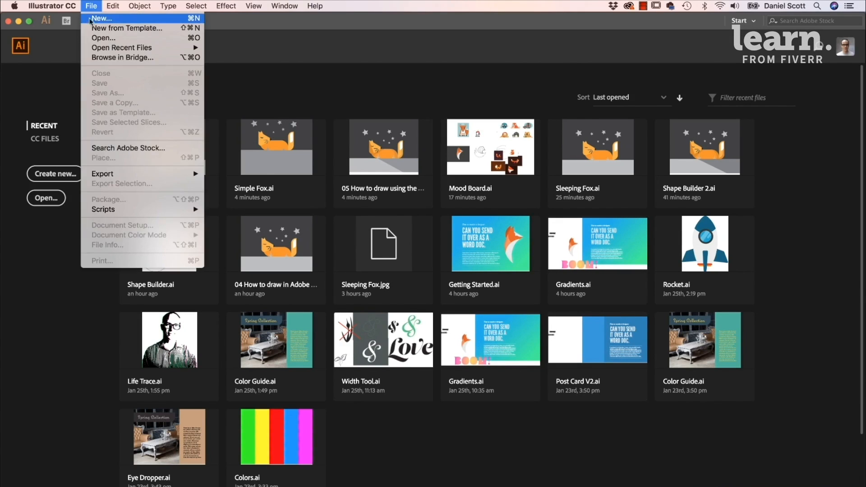
left_click(93, 18)
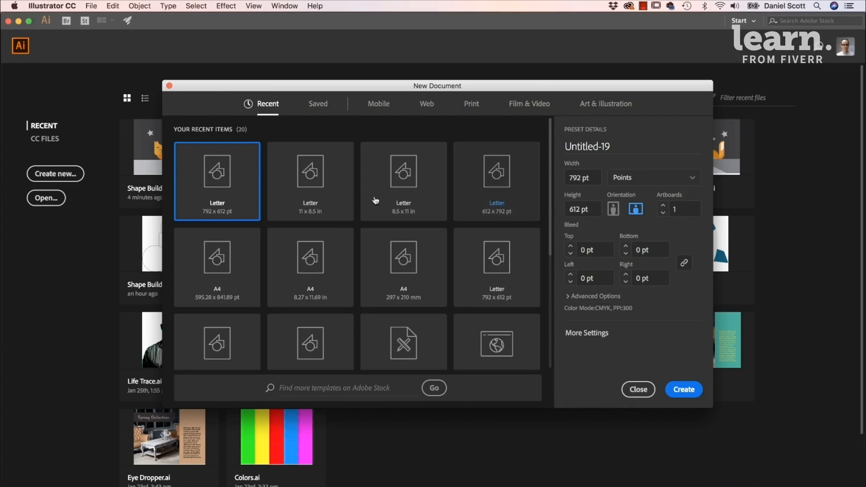
left_click(683, 389)
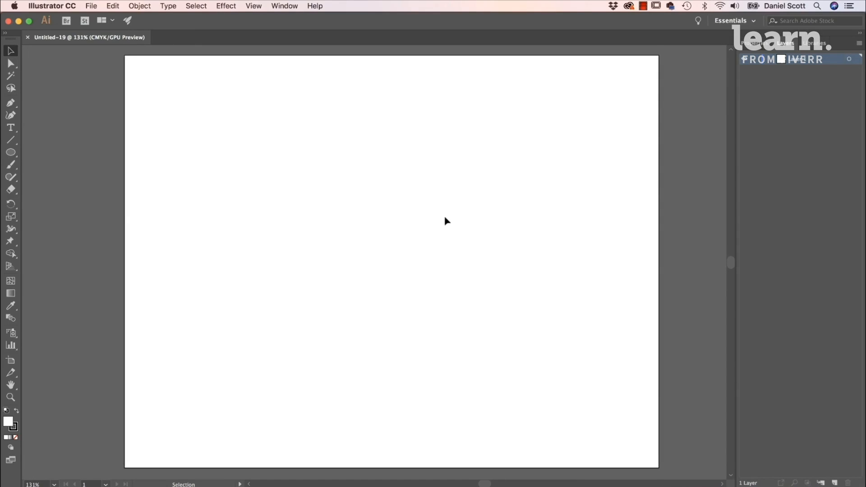
Save the document as Awake Fox in the Illustrator Class Files folder on the Desktop, using Illustrator CC format.
key("super+s")
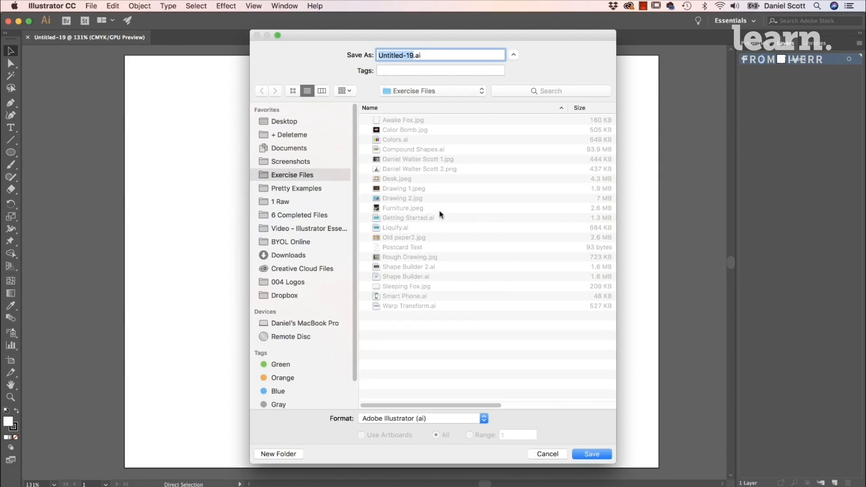
left_click(287, 120)
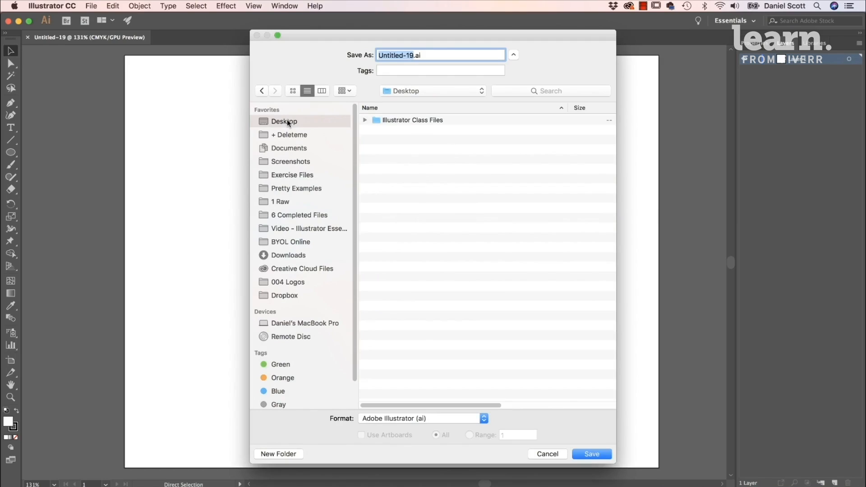
double_click(404, 123)
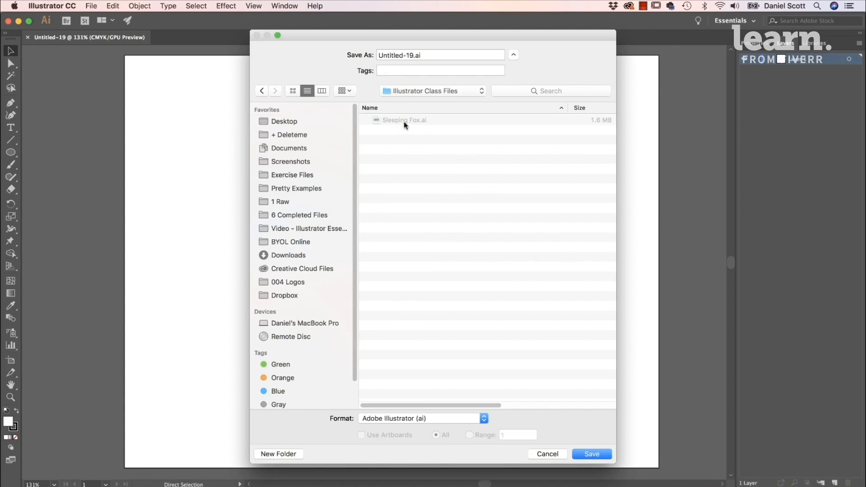
left_click(411, 54)
type("Awake Fox")
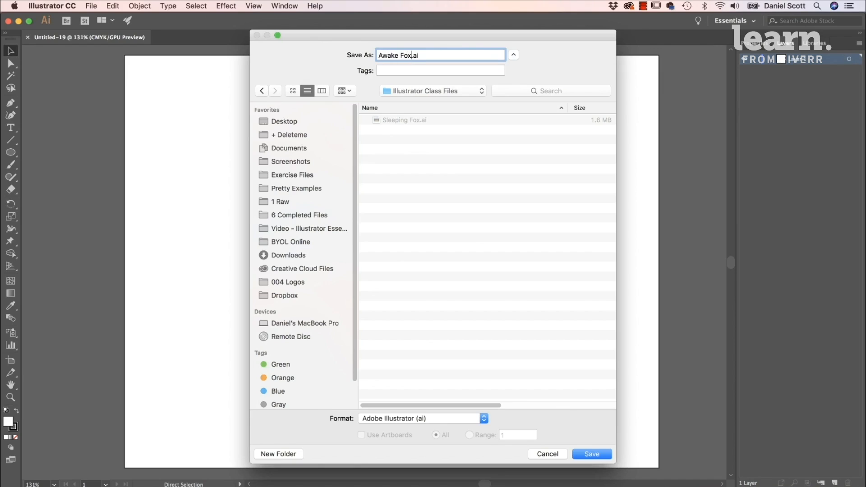
key("Return")
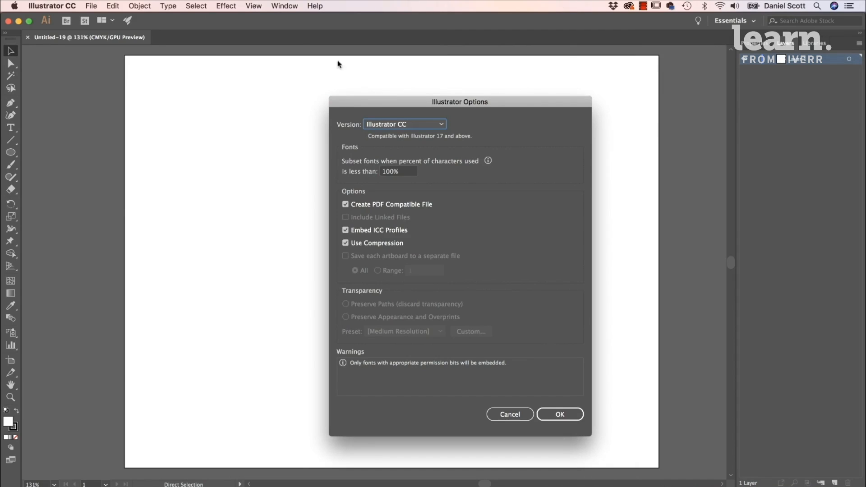
left_click(566, 415)
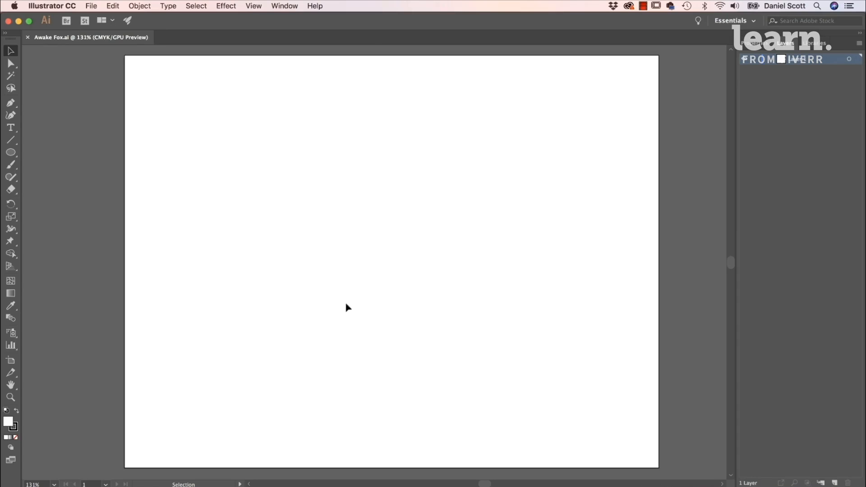
Place Awake Fox.jpg from the Exercise Files folder as a linked template, leaving it deselected.
left_click(89, 5)
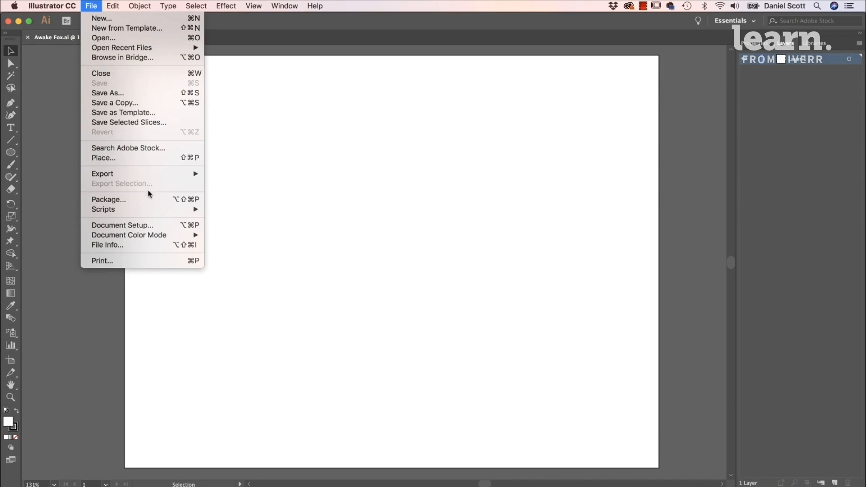
left_click(131, 158)
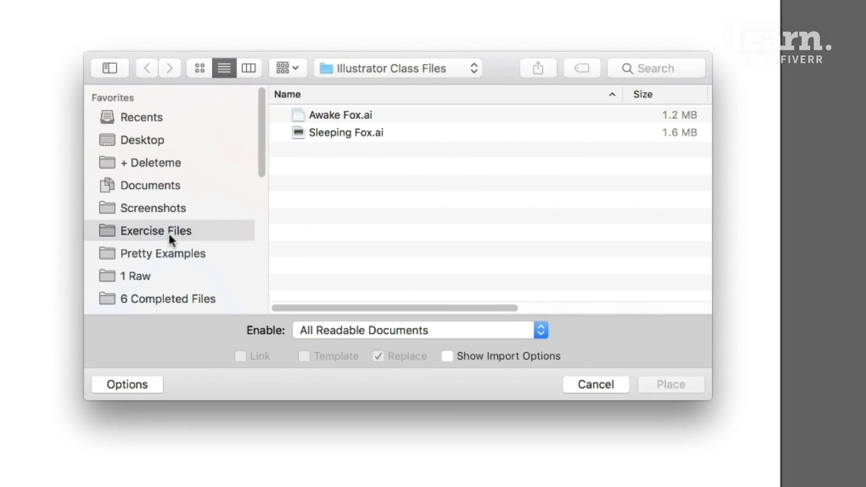
left_click(169, 219)
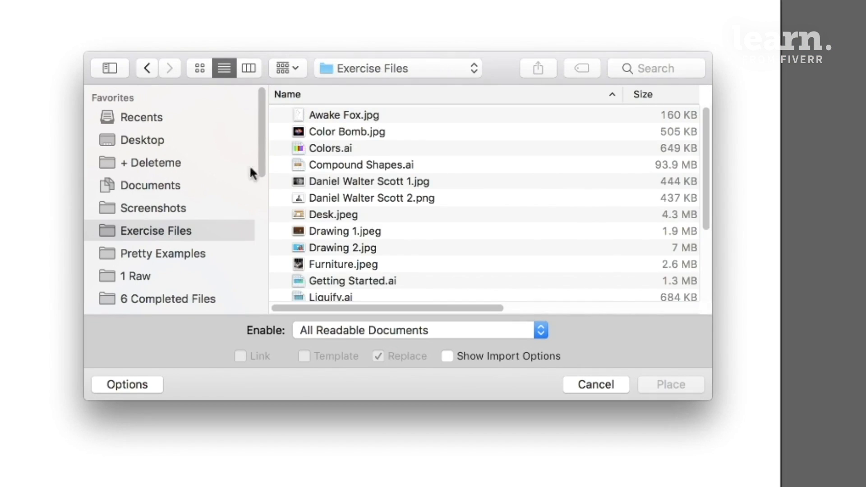
left_click(317, 121)
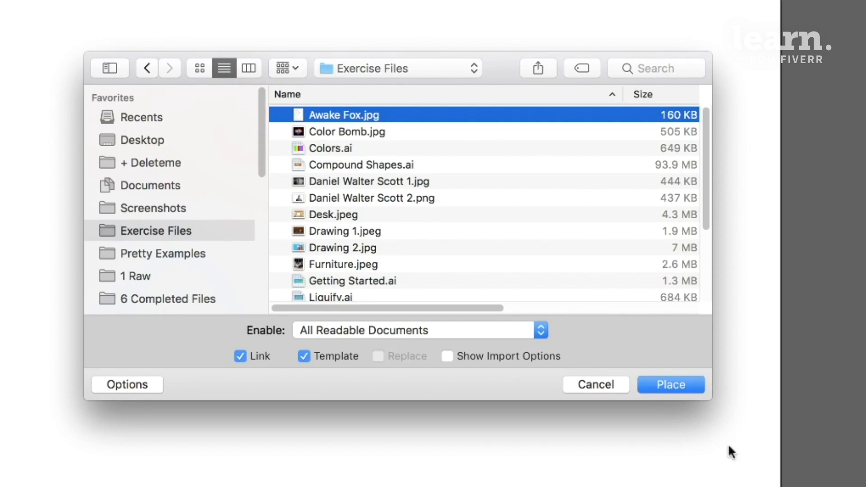
left_click(684, 387)
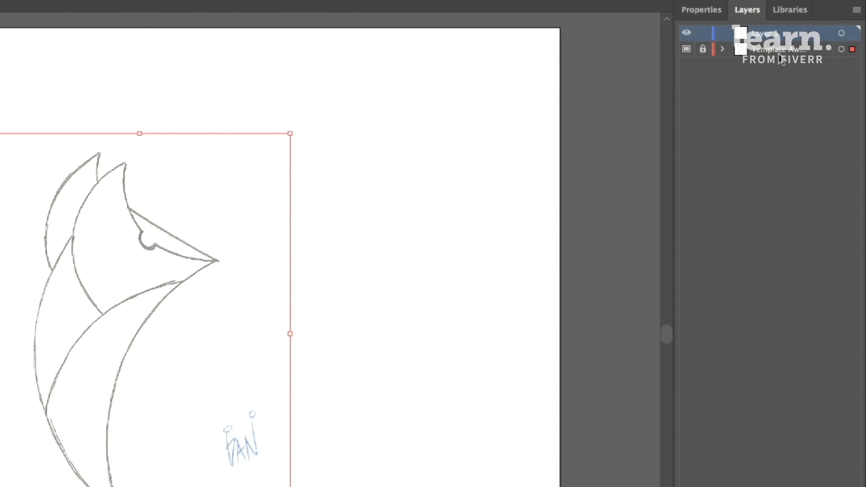
left_click(298, 250)
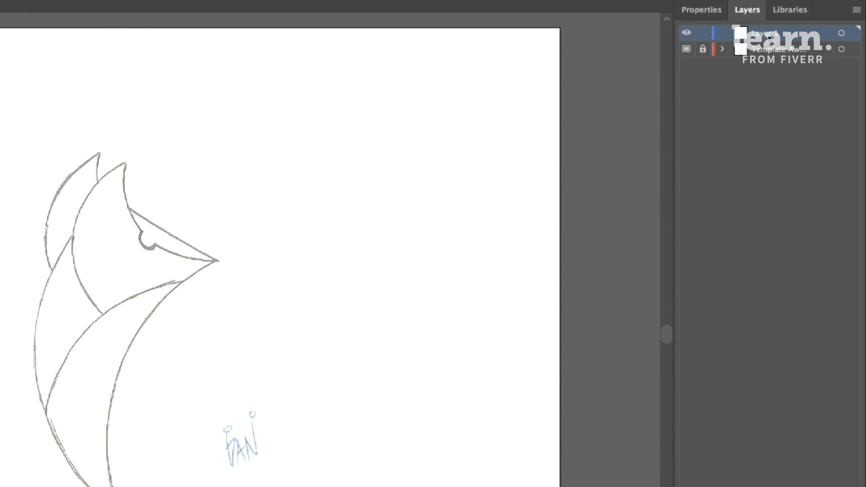
Draw a three-sided polygon with a 76.3397 pt radius above and left of the fox sketch.
left_click(707, 10)
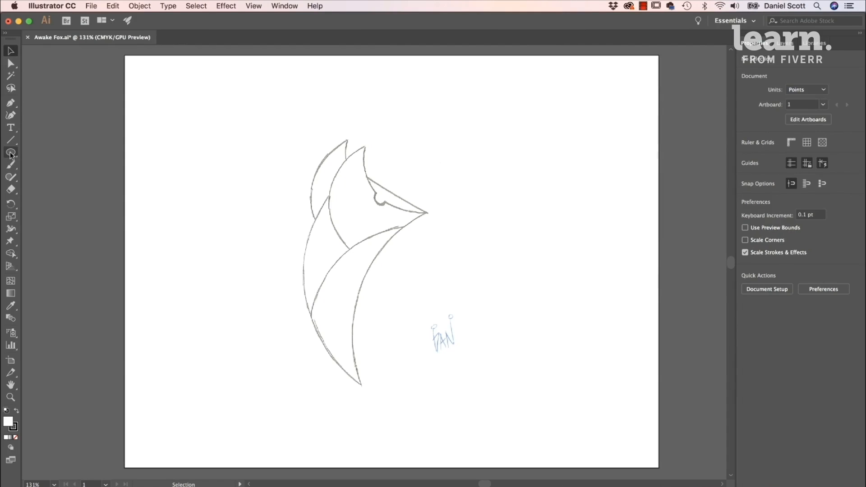
left_click_drag(11, 154, 52, 193)
left_click(272, 159)
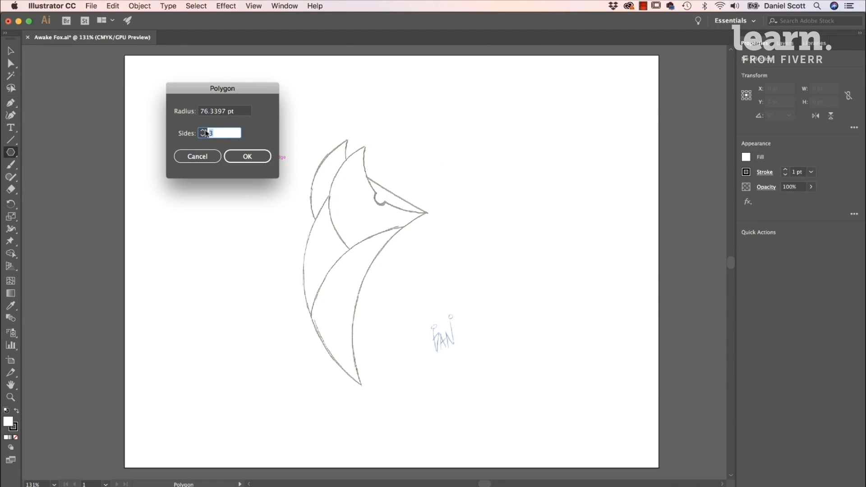
left_click(249, 158)
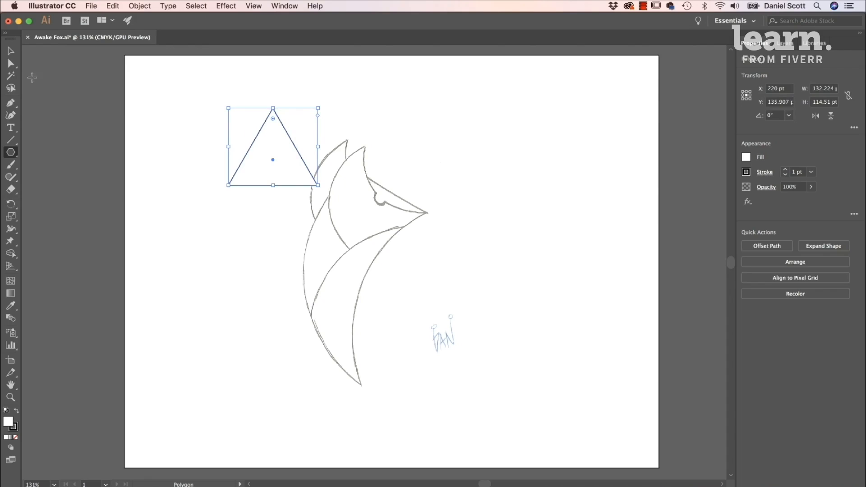
Enlarge the triangle to about 150 x 130 pt and place it over the fox's head, rotated to 270°.
left_click(11, 50)
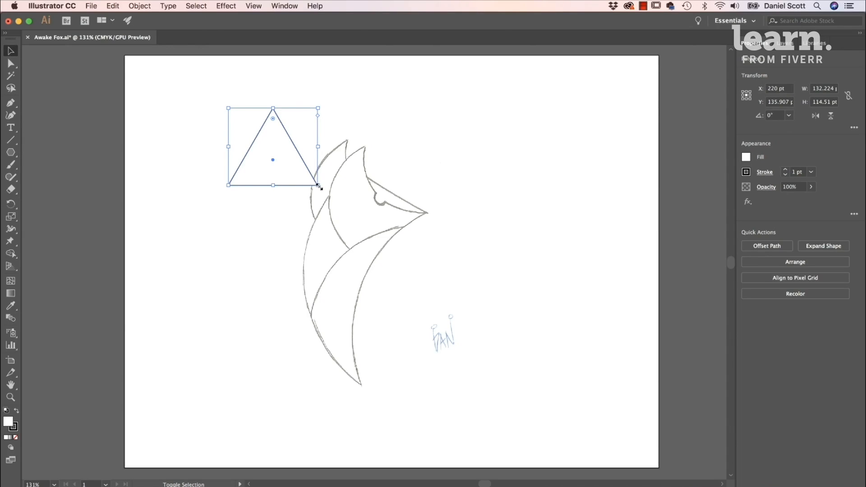
mouse_move(317, 186)
left_mouse_down()
mouse_move(468, 284)
mouse_move(431, 283)
mouse_move(330, 197)
left_mouse_up()
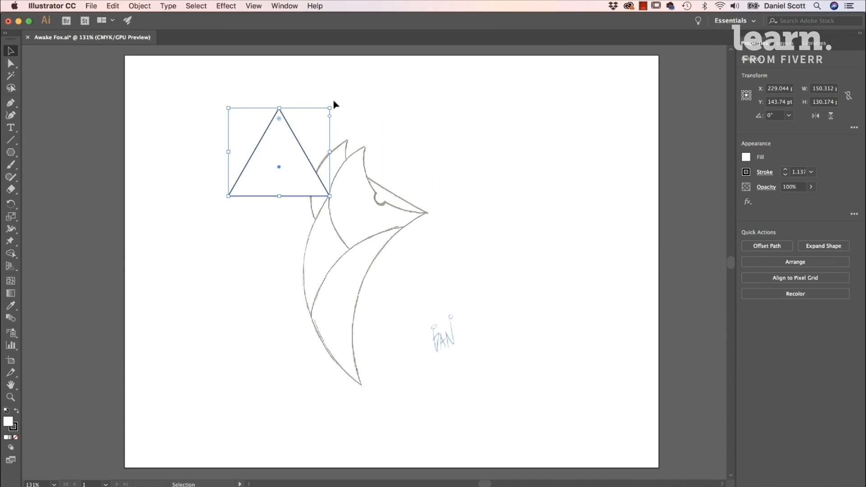
left_click_drag(333, 104, 327, 211)
mouse_move(298, 146)
left_mouse_down()
mouse_move(387, 195)
mouse_move(417, 199)
mouse_move(384, 175)
mouse_move(431, 200)
mouse_move(411, 193)
mouse_move(424, 224)
mouse_move(410, 192)
mouse_move(413, 207)
mouse_move(381, 209)
mouse_move(336, 187)
left_mouse_up()
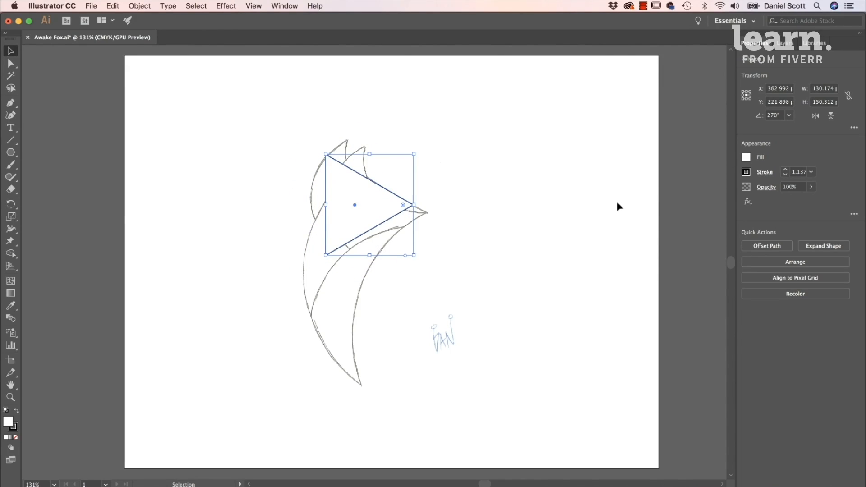
Nudge the triangle until its point meets the fox's nose and its upper edge follows the face line.
key("Down")
key("Right")
key("Down")
key("Right")
key("Down")
key("Right")
key("Down")
key("Right")
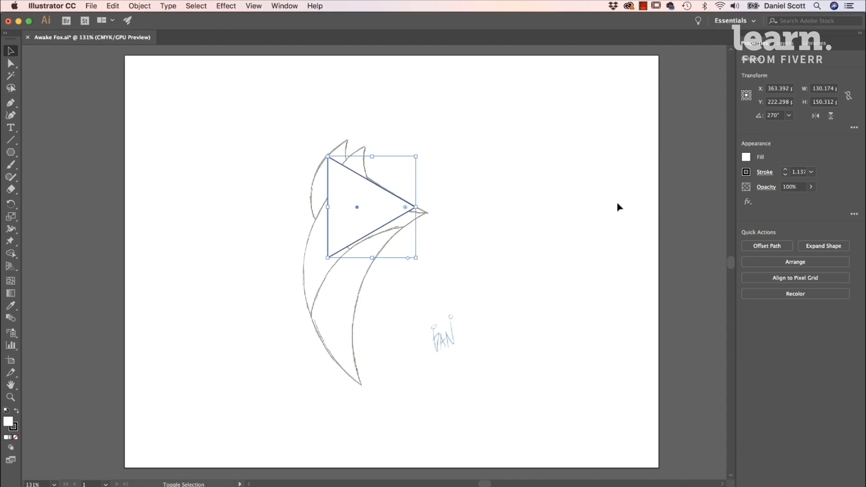
key("Right")
key("Right")
key("Down")
key("Right")
key("Right")
key("Right")
key("Down")
key("Right")
key("Right")
key("Down")
key("Right")
key("Right")
key("Down")
key("Right")
key("Right")
key("Down")
key("Right")
key("Right")
key("Down")
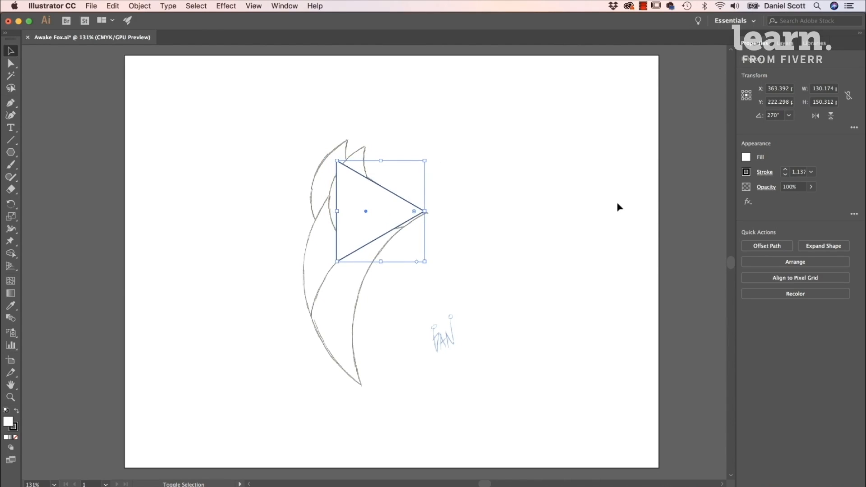
key("Right")
key("Down")
key("Up")
key("Up")
key("Up")
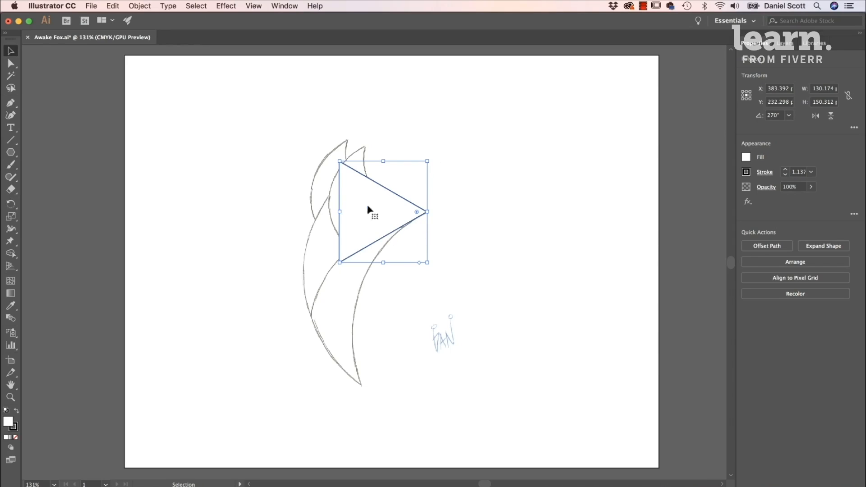
Set the triangle's fill to None, keeping its black stroke, and deselect it.
left_click(746, 172)
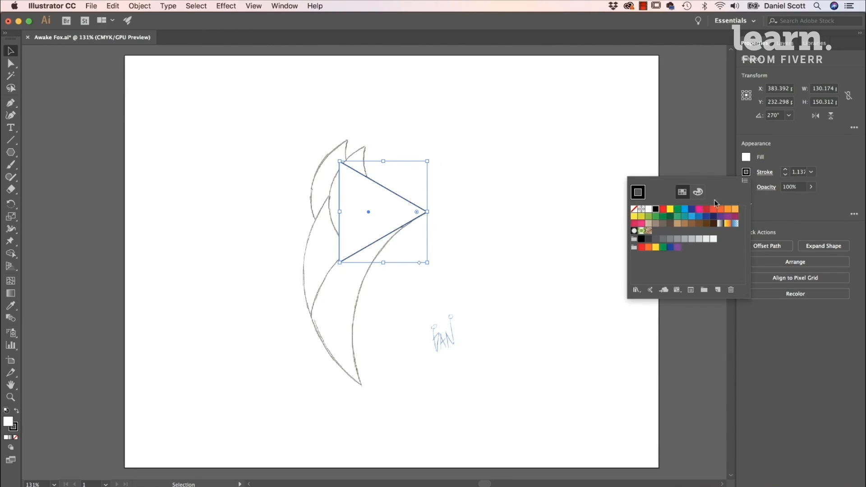
left_click(746, 157)
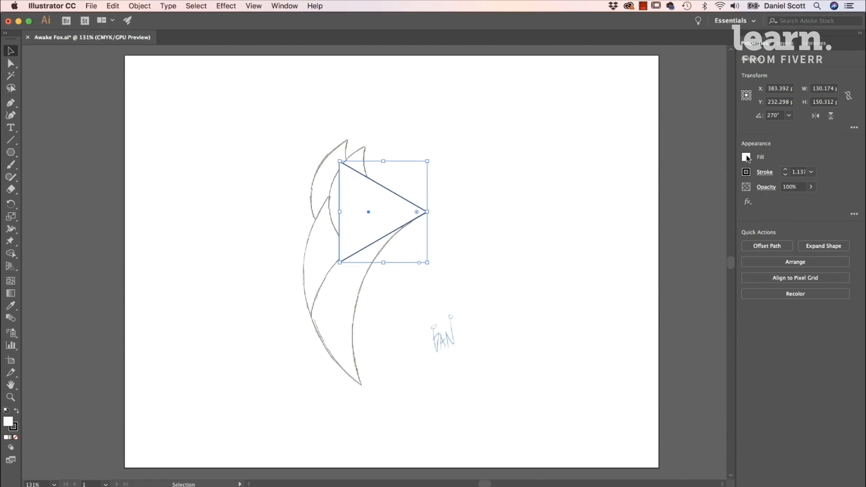
left_click(746, 157)
left_click(634, 195)
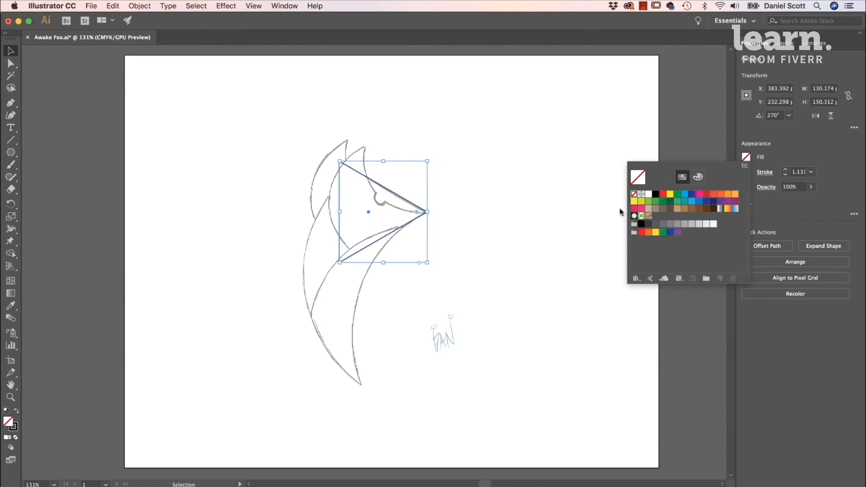
left_click(505, 182)
left_click(507, 183)
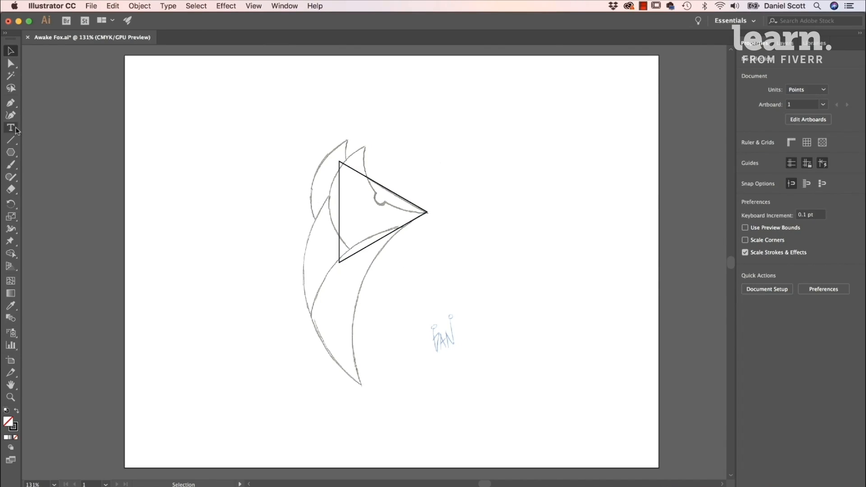
Draw a circle about 209 pt in diameter with the Ellipse tool to the right of the fox sketch.
left_click(11, 153)
left_click_drag(12, 155, 49, 182)
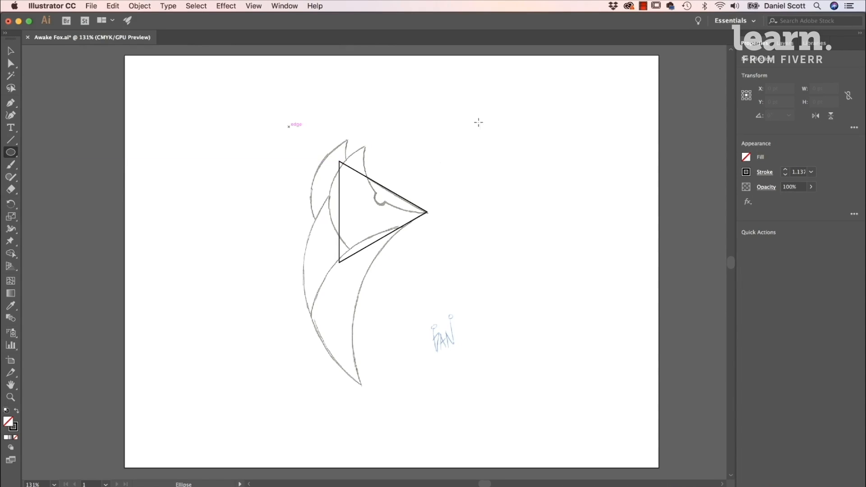
left_click_drag(435, 105, 551, 246)
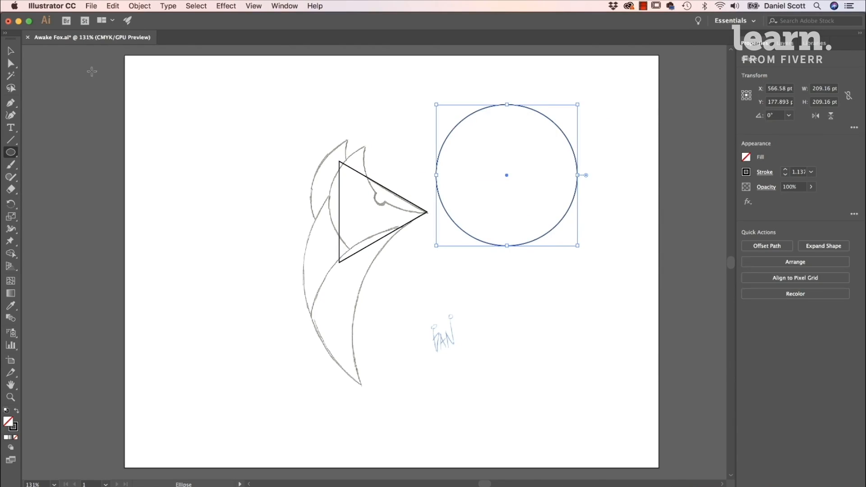
Move the circle over the fox's head and scale it to about 189 pt to match the head's back curve.
left_click(11, 50)
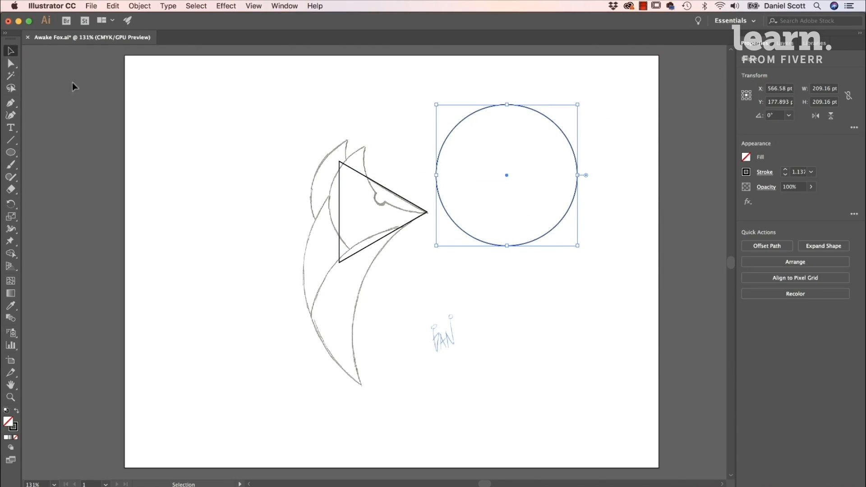
left_click(532, 147)
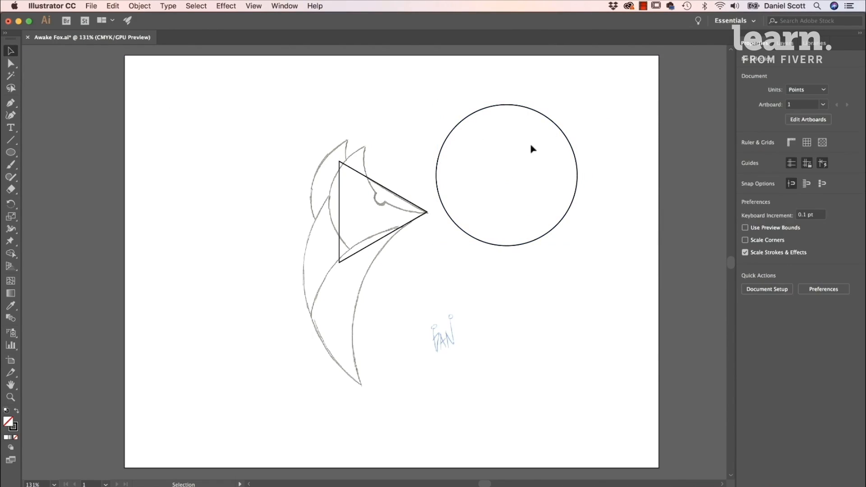
left_click(561, 131)
left_click_drag(561, 130, 445, 166)
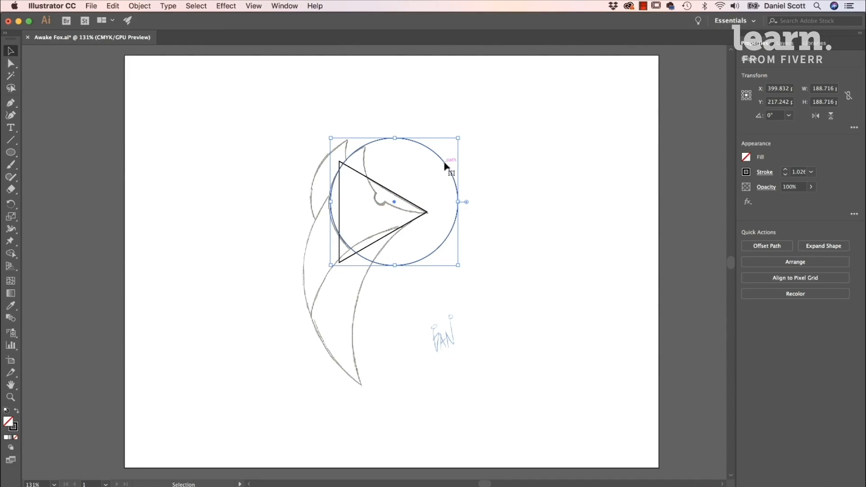
Nudge the circle left and down until it lines up with the back curve of the fox's head.
key("Left")
key("Left")
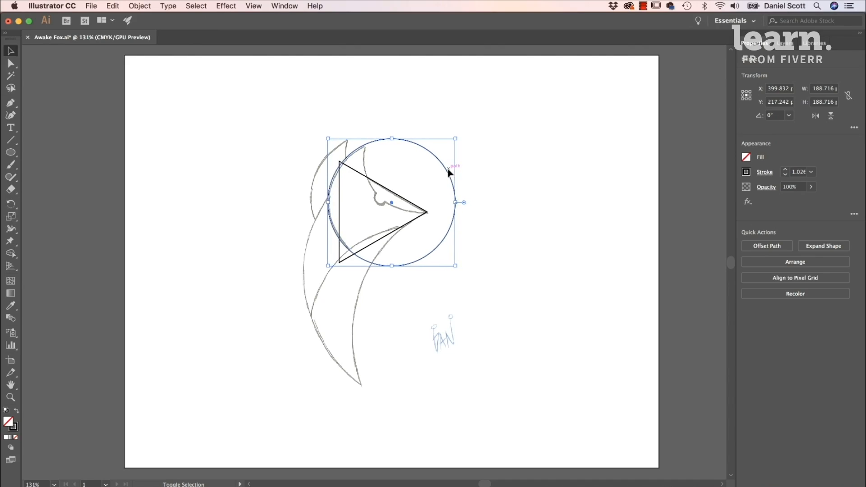
key("Down")
key("Down")
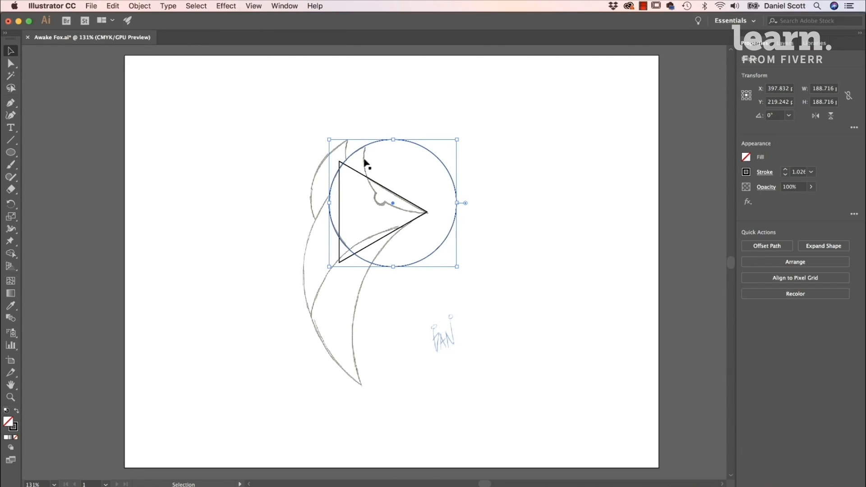
Duplicate the circle up over the front ear and brow curve, and scale the copy to about 150 pt.
left_click_drag(418, 254, 474, 189)
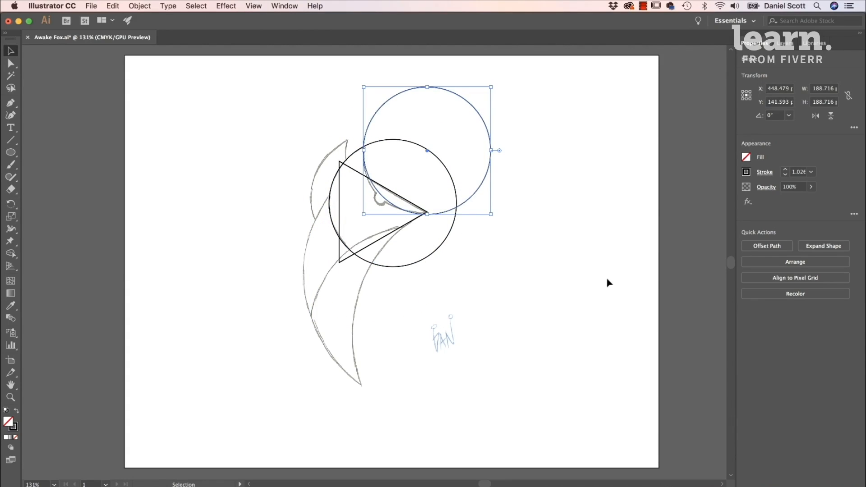
left_click_drag(491, 87, 480, 108)
left_click_drag(483, 161, 484, 163)
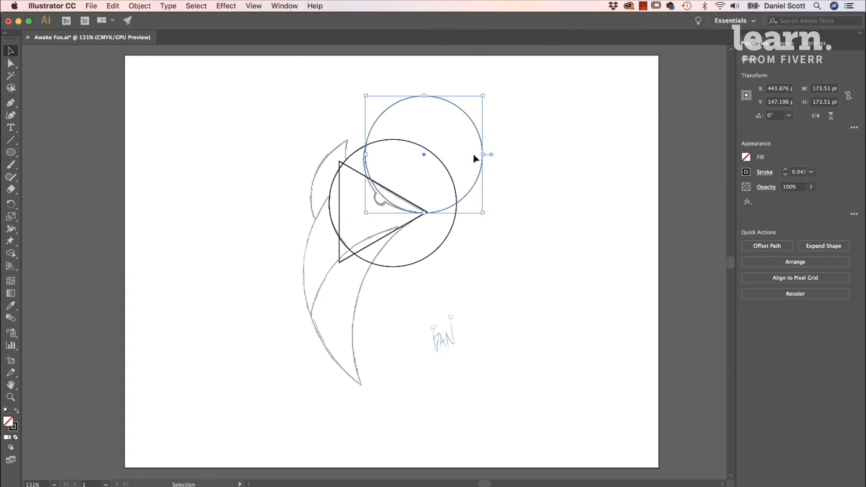
left_click_drag(481, 94, 466, 108)
Nudge the smaller circle until its lower edge follows the sketch's curve from the front ear to the nose.
key("Up")
key("Up")
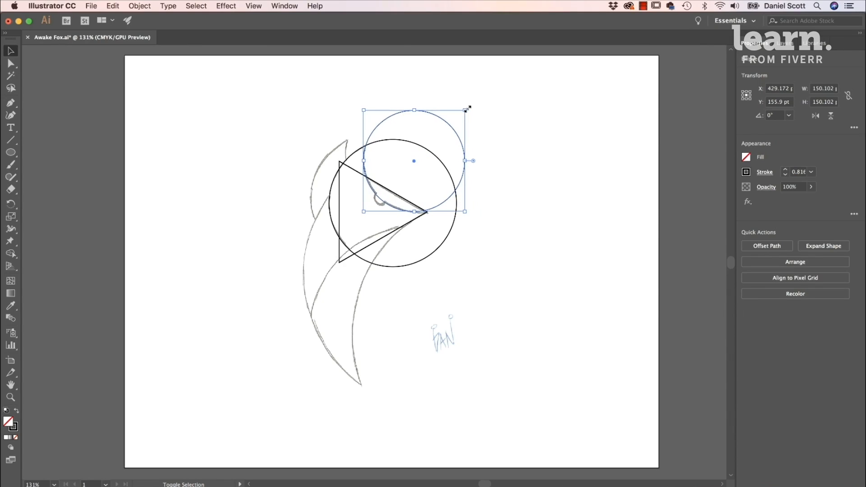
key("Down")
key("Right")
key("Right")
key("Down")
key("Right")
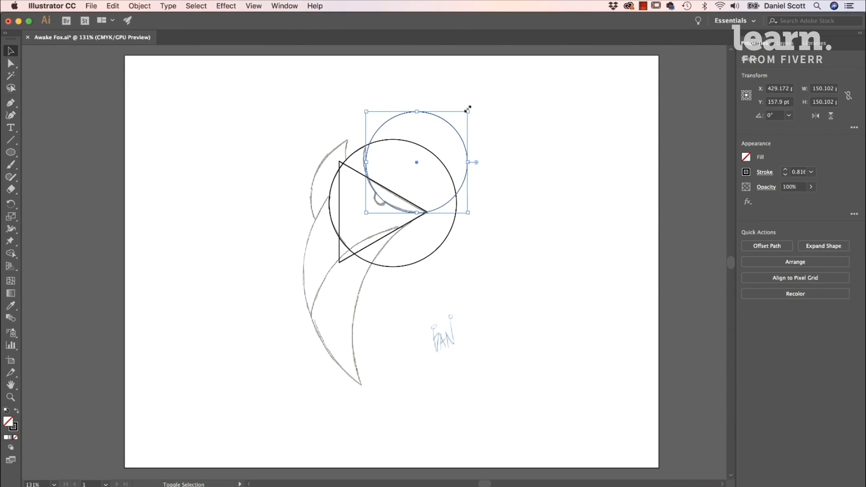
key("Right")
key("Right")
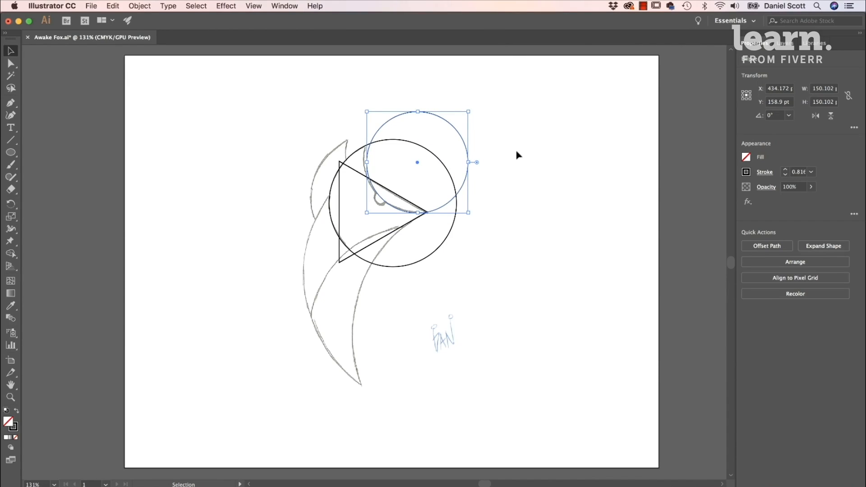
Select both circles and the triangle, and remove the circle regions lying outside the fox's head with the Shape Builder tool.
left_click_drag(556, 116, 318, 271)
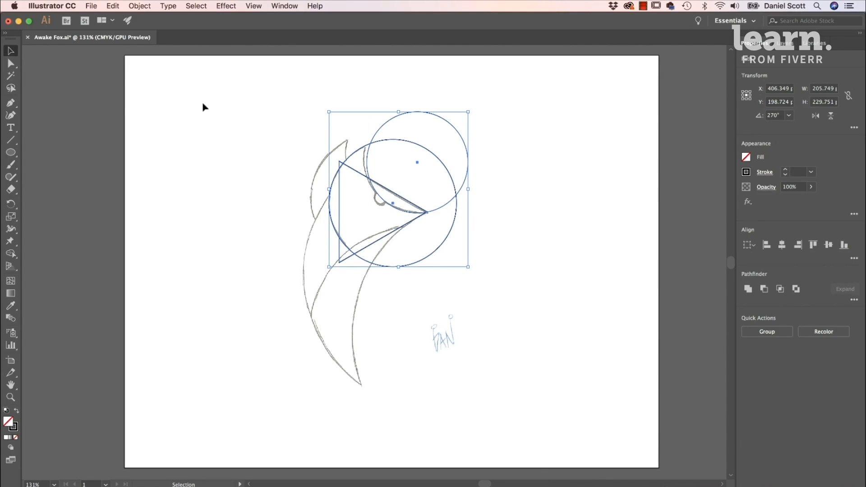
left_click_drag(199, 103, 519, 327)
left_click(11, 253)
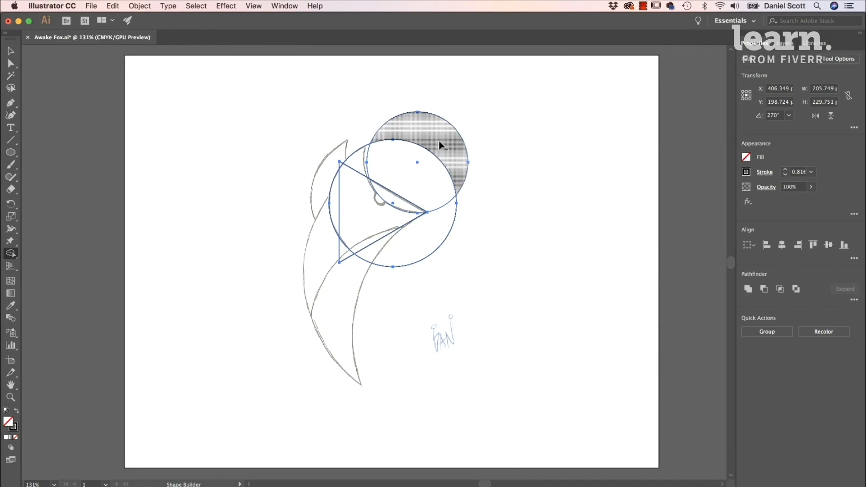
left_click_drag(474, 87, 425, 158)
left_click(439, 239, "alt")
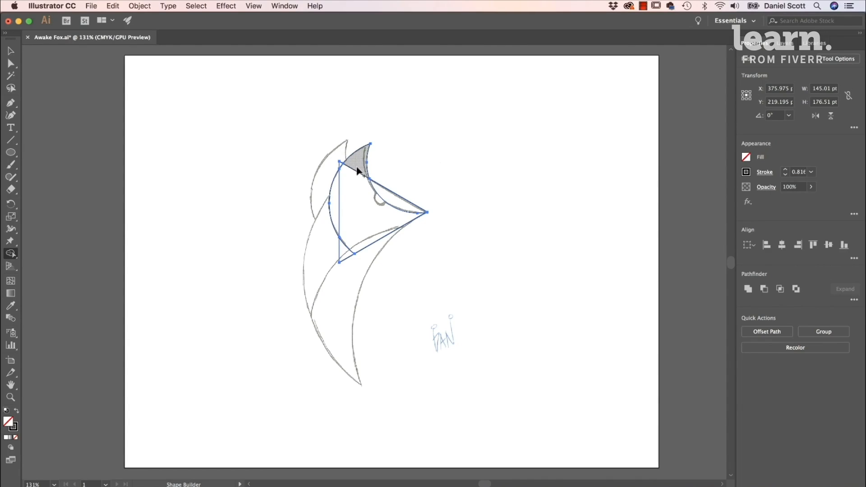
Merge the ear region with the face and remove the leftover triangle corners behind the head.
mouse_move(358, 167)
left_mouse_down()
mouse_move(340, 188)
mouse_move(343, 198)
left_mouse_up()
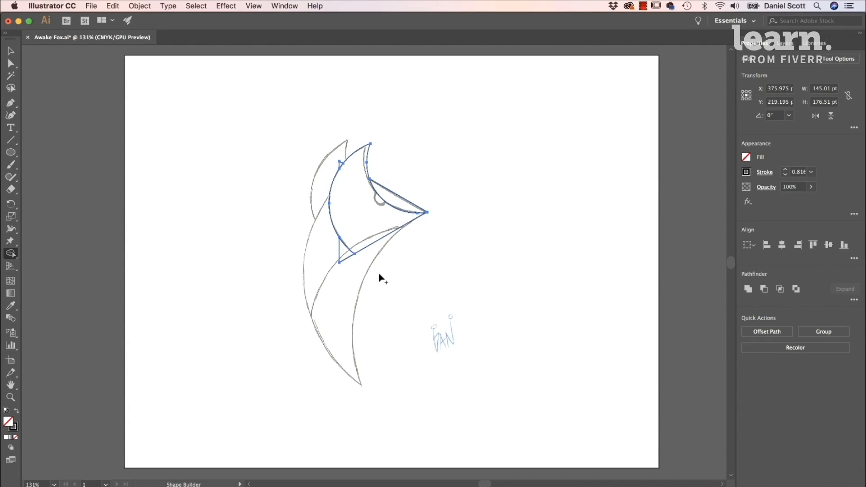
left_click(346, 256, "alt")
left_click(11, 51)
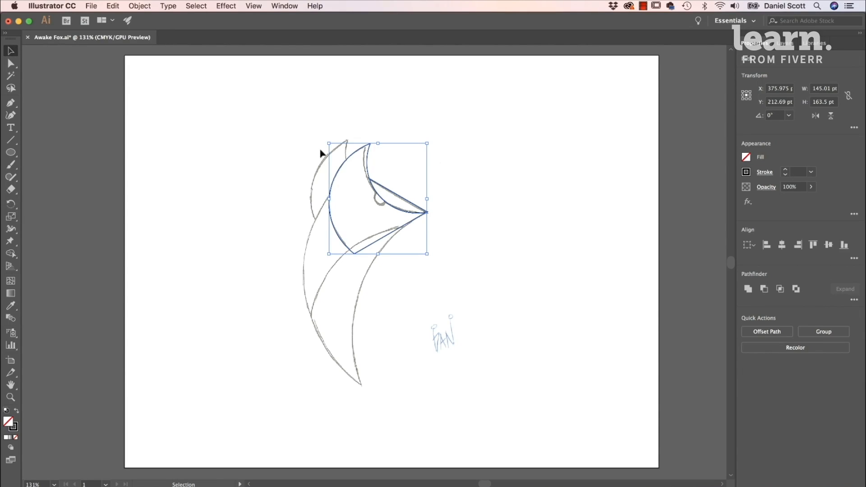
Duplicate the head shape over the rear ear, rotate the copy about 3.5°, and align its tip and back curve to the sketch.
key("a")
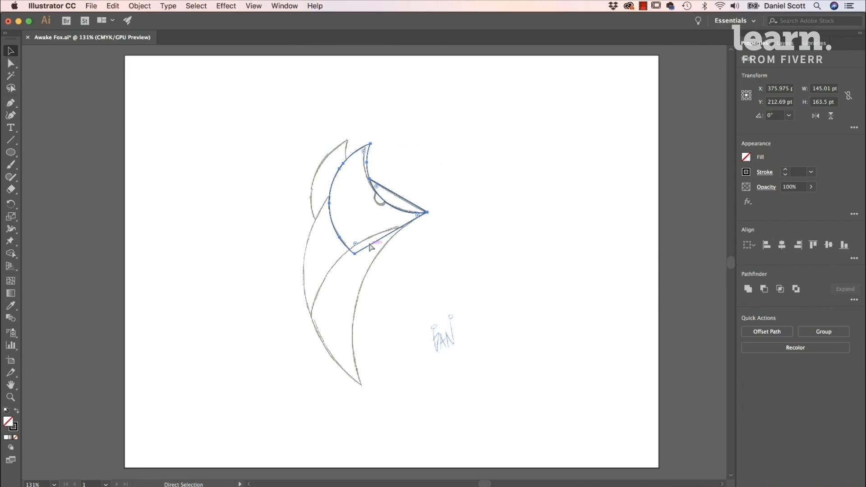
key("super+v")
left_click_drag(391, 294, 375, 223)
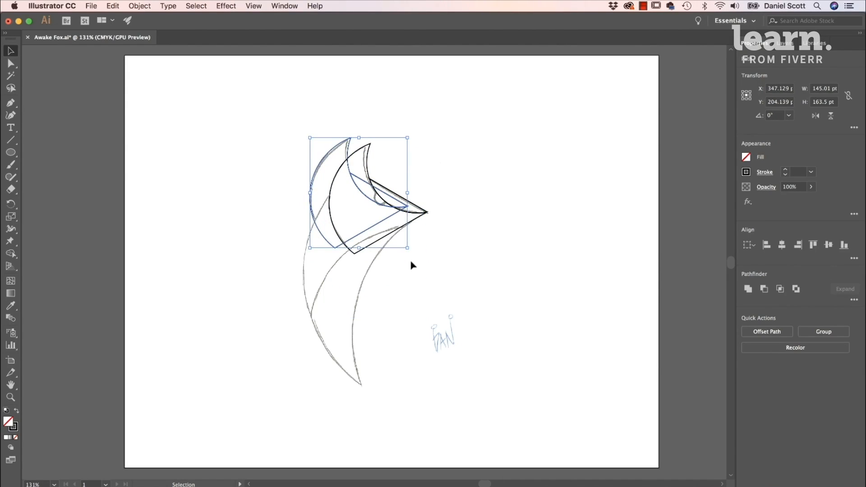
mouse_move(412, 253)
left_mouse_down()
mouse_move(404, 267)
mouse_move(424, 248)
mouse_move(418, 240)
left_mouse_up()
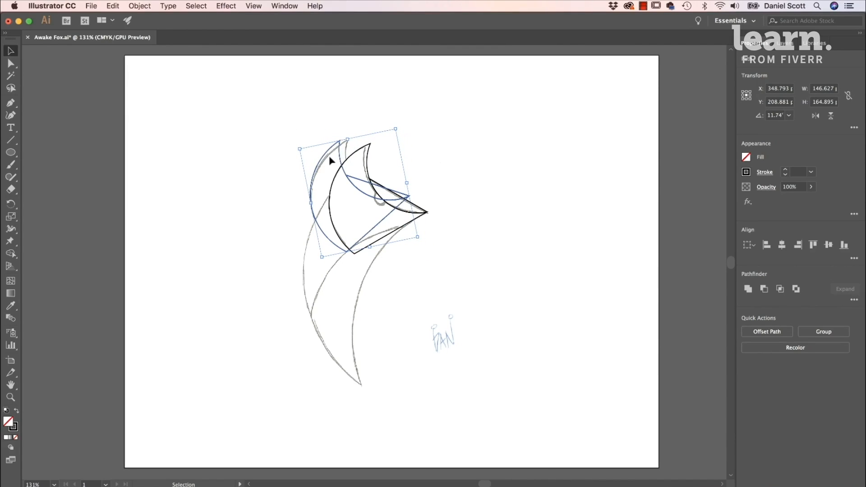
left_click_drag(343, 159, 349, 159)
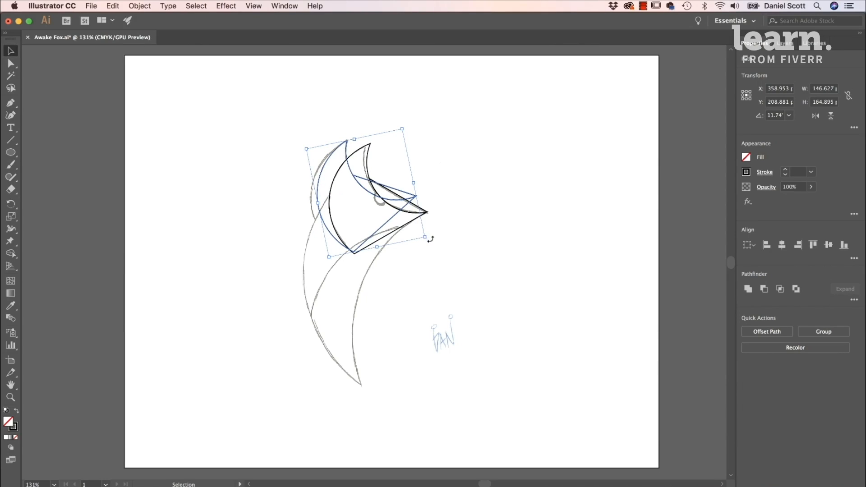
left_click_drag(429, 239, 427, 247)
left_click_drag(354, 151, 345, 150)
Select both head shapes and merge the overlapping regions inside the front head with the Shape Builder tool.
left_click_drag(219, 114, 498, 265)
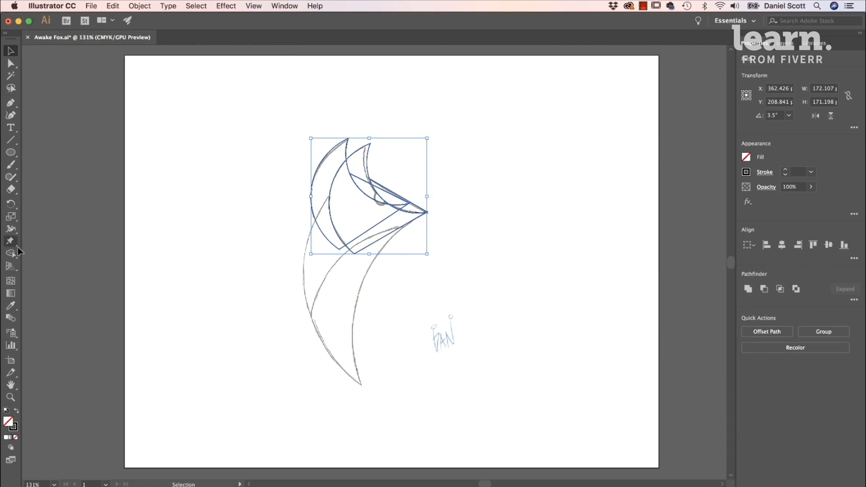
left_click(11, 254)
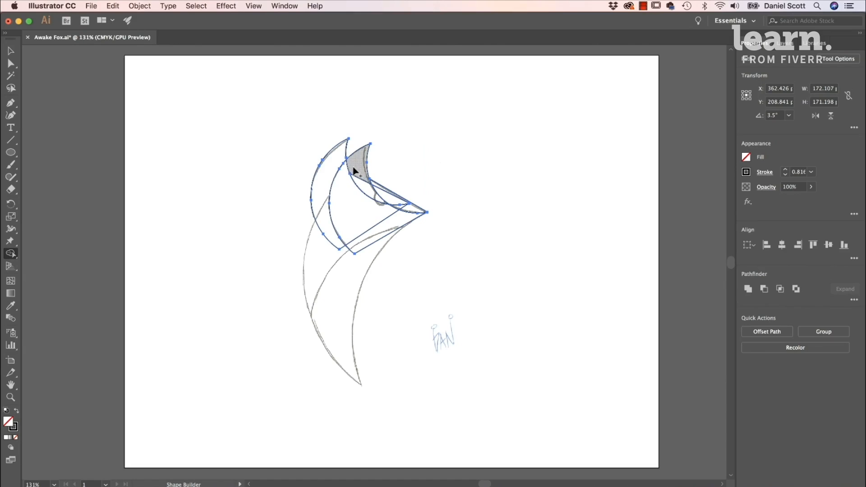
mouse_move(363, 179)
left_mouse_down()
mouse_move(358, 215)
mouse_move(393, 218)
left_mouse_up()
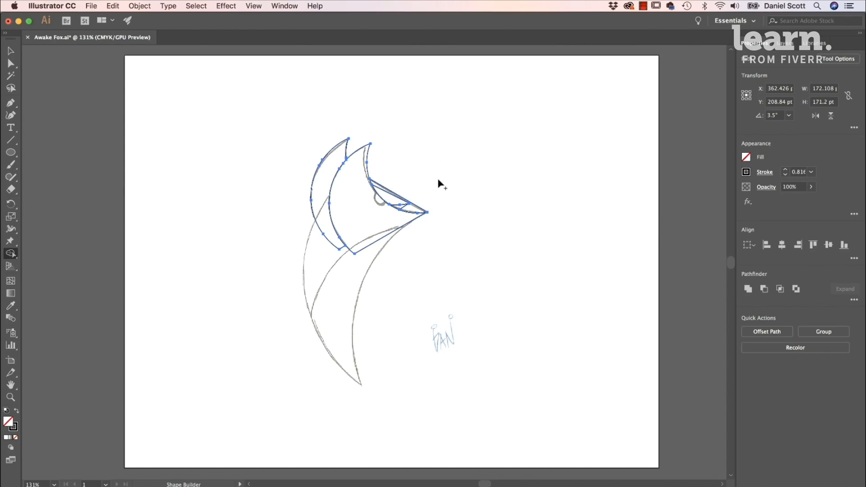
Merge the small leftover pieces inside the strip above the snout into a single shape.
key("super+equal")
key("super+equal")
key("super+equal")
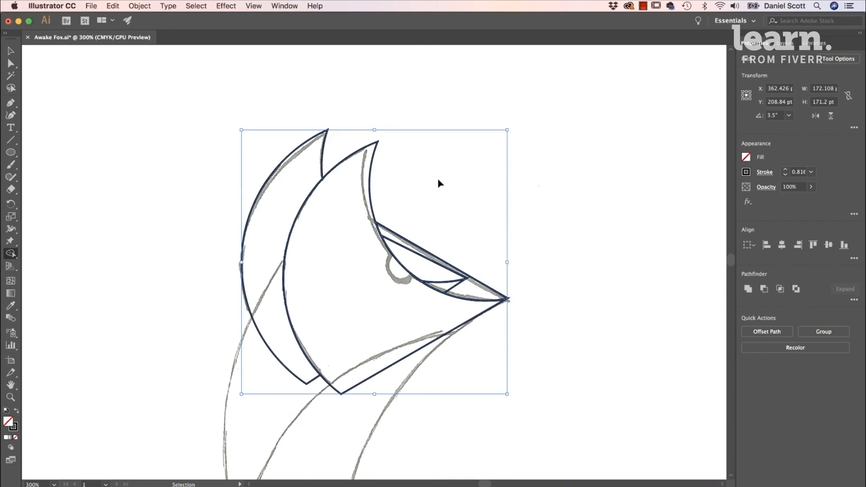
left_click_drag(448, 280, 428, 265)
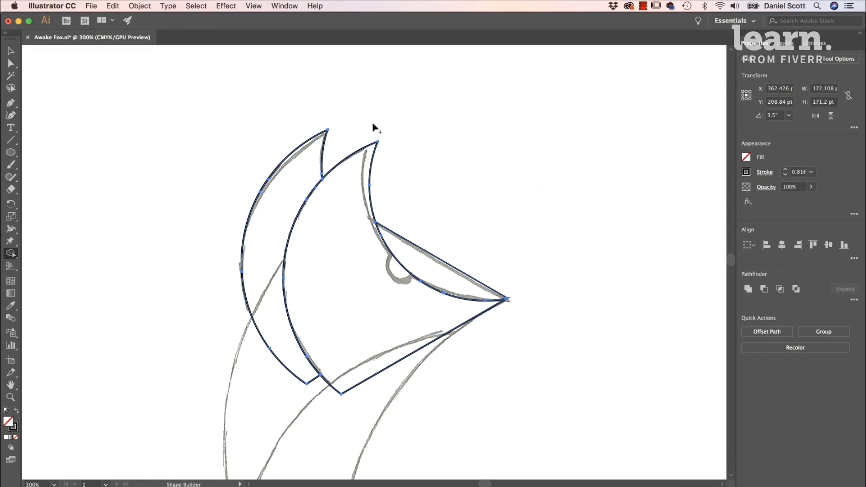
Compare the traced outlines with the sketch by repeatedly hiding and showing the template layer.
left_click(785, 43)
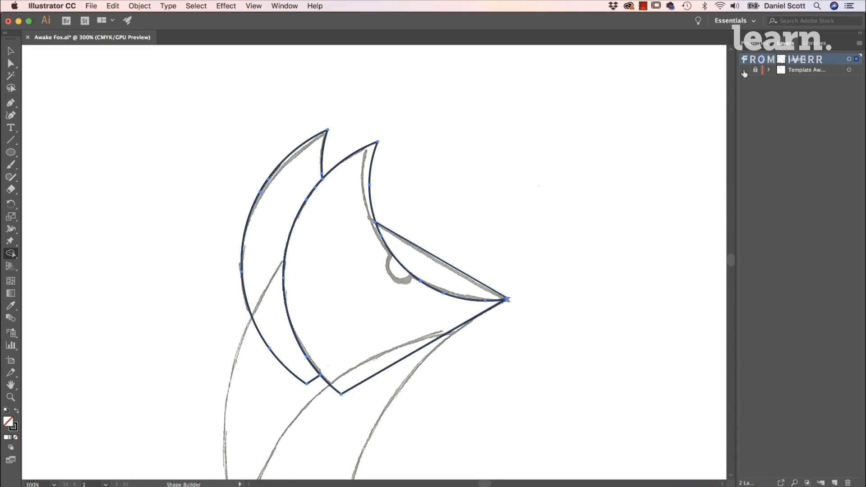
left_click(744, 71)
left_click(743, 71)
left_click(744, 71)
left_click(743, 70)
left_click(743, 71)
left_click(743, 71)
left_click(744, 70)
left_click(743, 71)
left_click(744, 71)
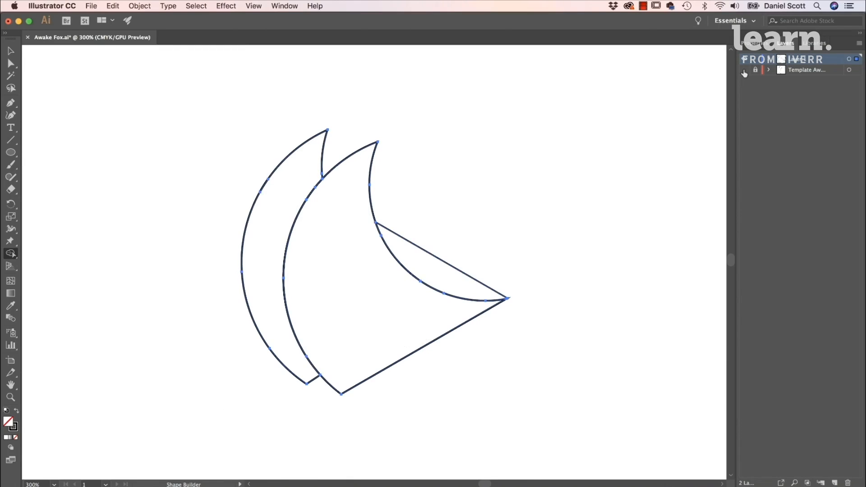
left_click(744, 70)
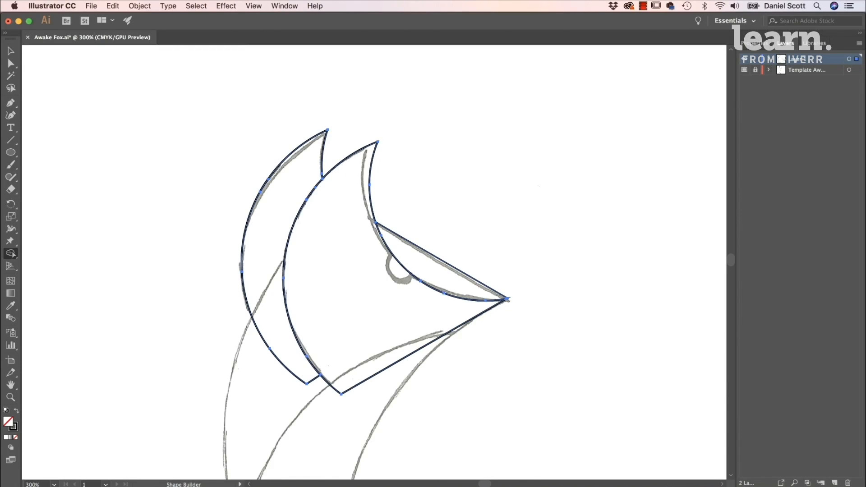
Deselect the artwork and draw a small circle over the fox's eye with the Ellipse tool.
key("super+shift+a")
key("l")
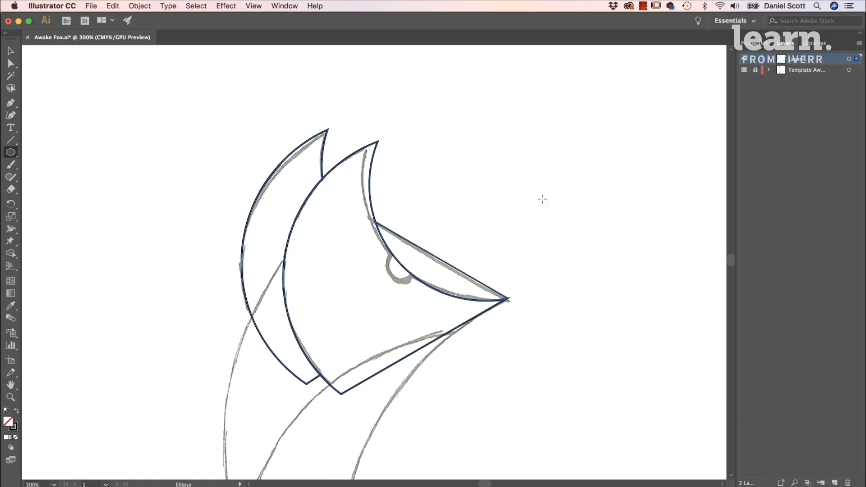
left_click_drag(427, 179, 459, 211)
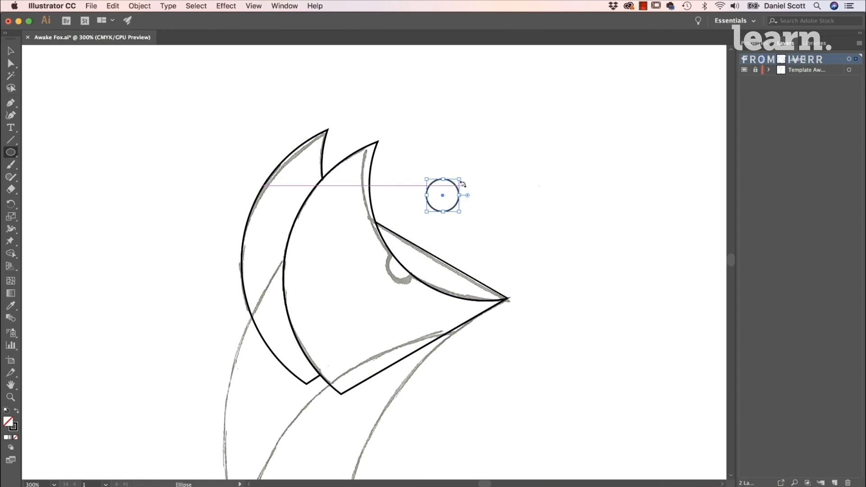
key("Delete")
mouse_move(388, 256)
left_mouse_down()
mouse_move(402, 244)
mouse_move(404, 272)
mouse_move(419, 286)
left_mouse_up()
key("v")
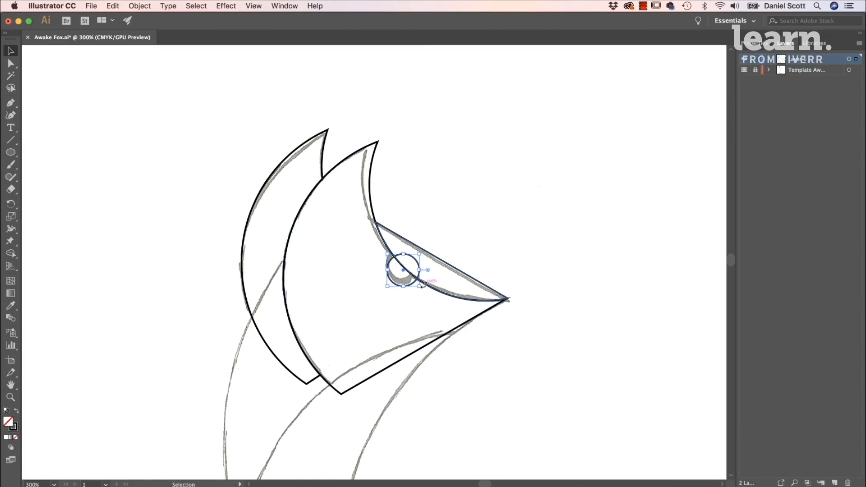
Nudge the eye circle up and slightly left to match the sketched eye.
key("Up")
key("Up")
key("Up")
key("Left")
key("Up")
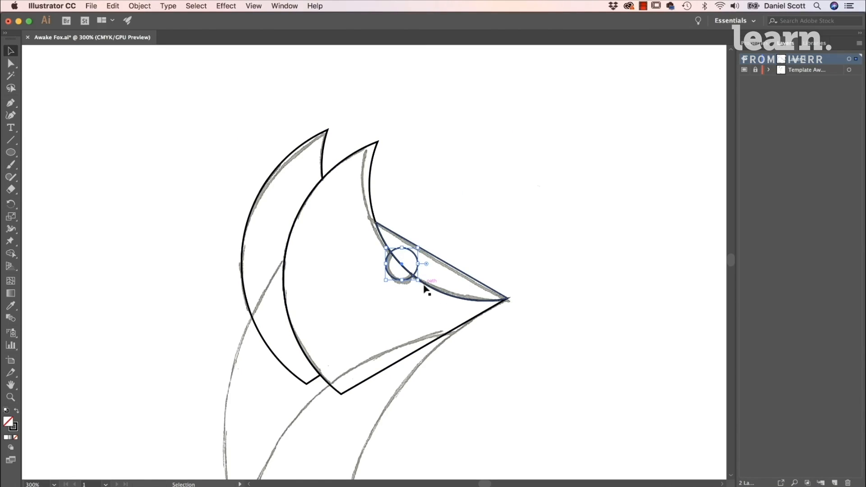
Merge the eye circle into the strip above the snout with the Shape Builder tool, deselect, and compare against the template layer.
left_click_drag(486, 207, 381, 281)
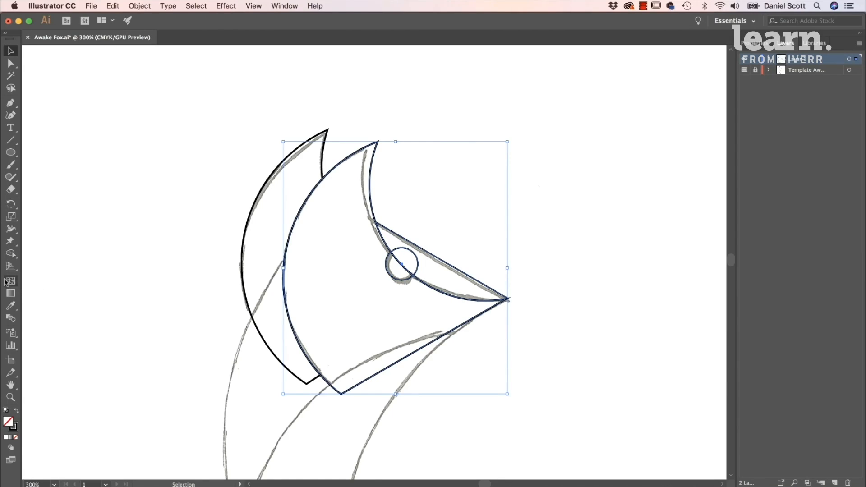
left_click(11, 254)
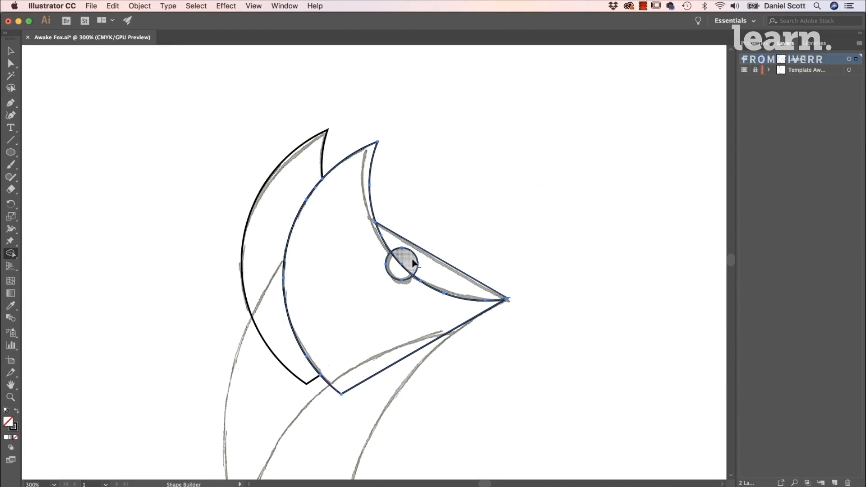
mouse_move(400, 271)
left_mouse_down()
mouse_move(429, 268)
mouse_move(403, 267)
left_mouse_up()
key("v")
left_click(531, 214)
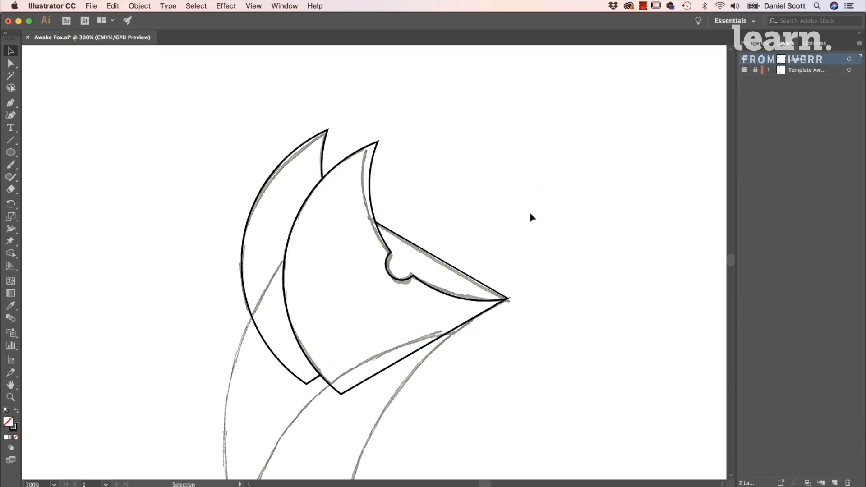
left_click(744, 71)
left_click(743, 70)
left_click(744, 70)
left_click(743, 70)
Draw a large circle over the fox sketch with the Ellipse tool.
key("super+1")
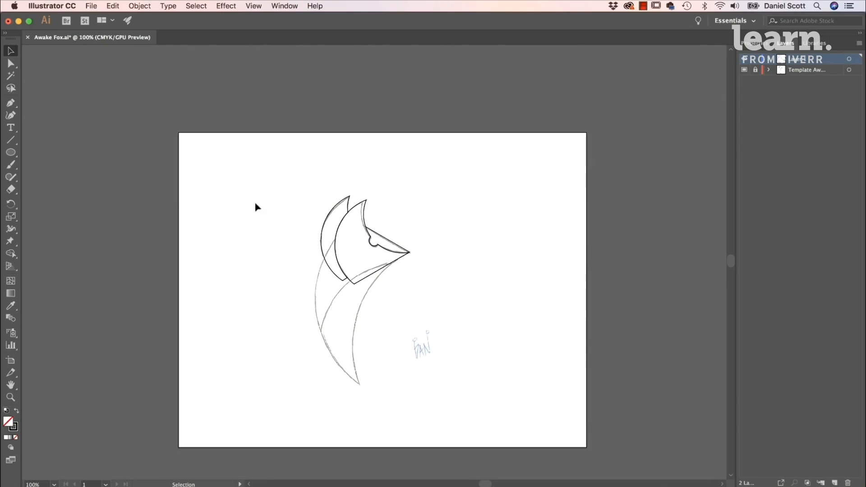
left_click(11, 152)
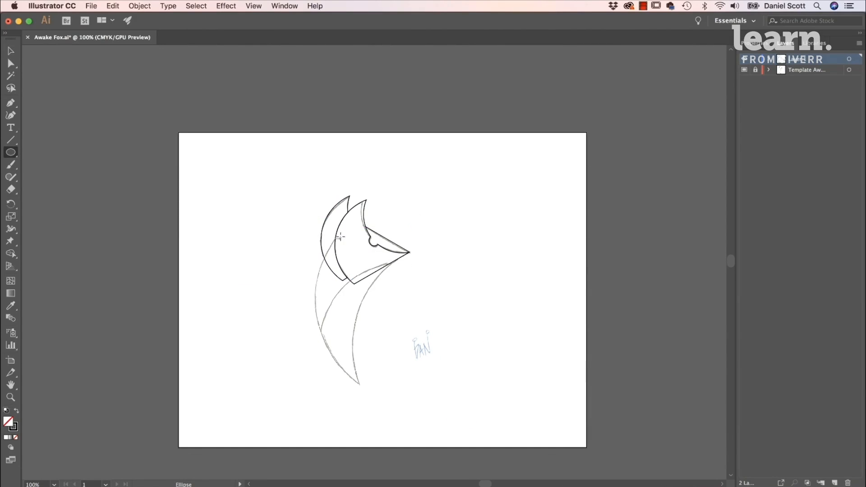
left_click_drag(285, 158, 551, 442)
key("v")
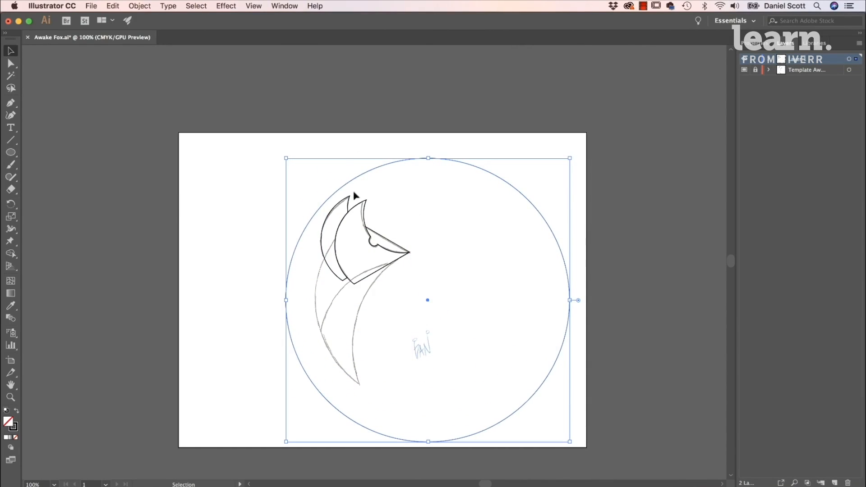
Scale the large circle down proportionally and position its edge along the sketched back of the fox's neck.
left_click_drag(389, 167, 419, 164)
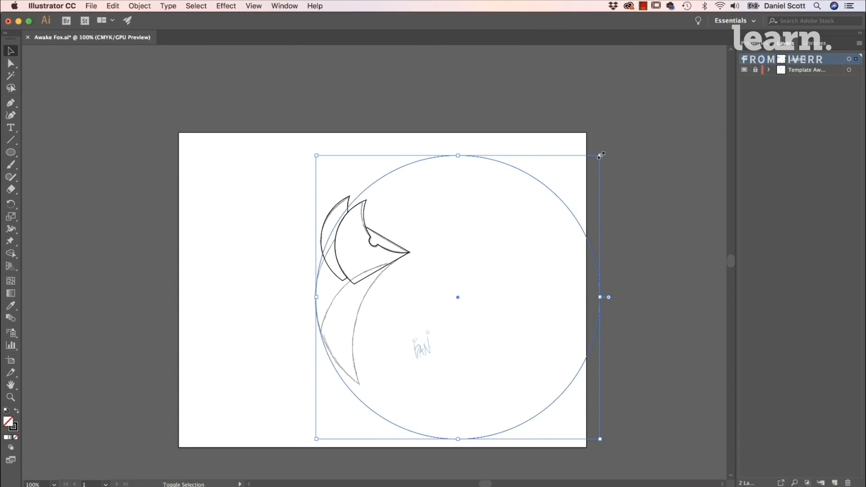
left_click_drag(600, 155, 532, 223)
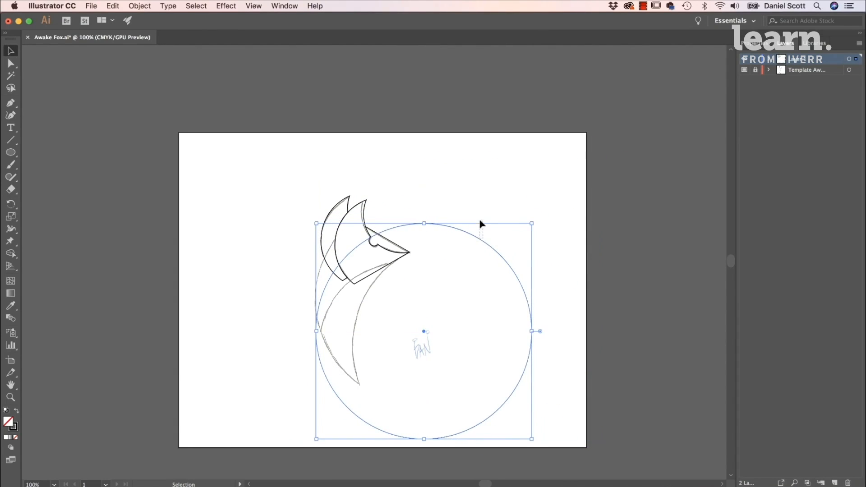
left_click(480, 220)
left_click_drag(483, 237, 483, 209)
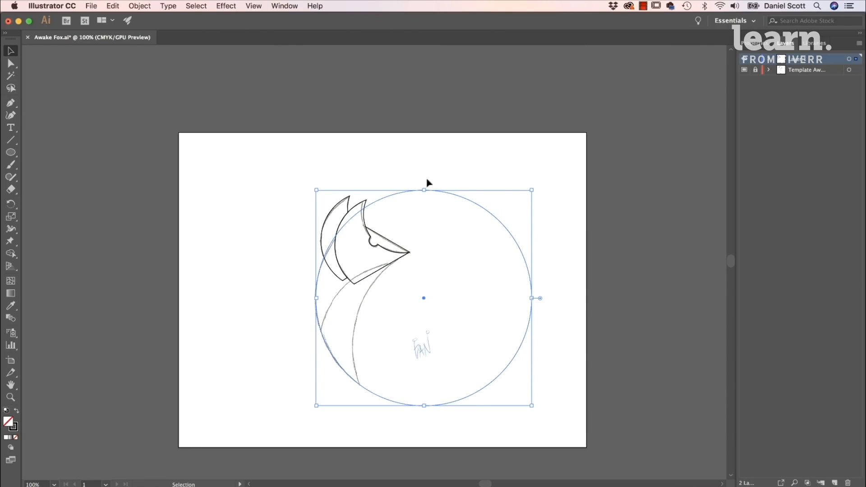
Paste a copy of the circle, align it with the sketched curve under the jaw, and paste another copy.
key("super+v")
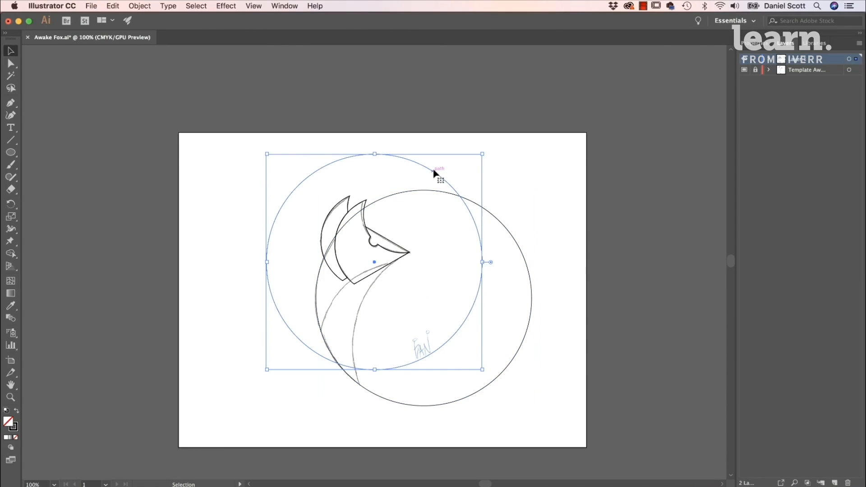
left_click_drag(436, 171, 480, 276)
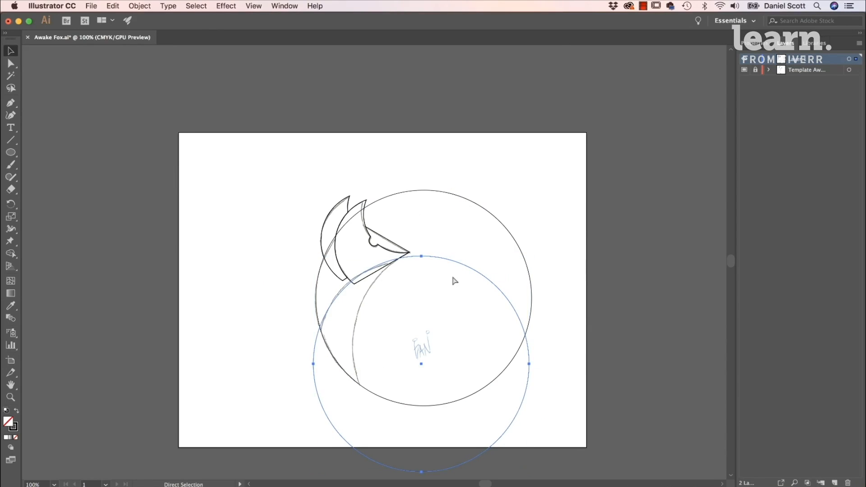
key("super+v")
key("v")
left_click_drag(418, 167, 585, 304)
key("super+z")
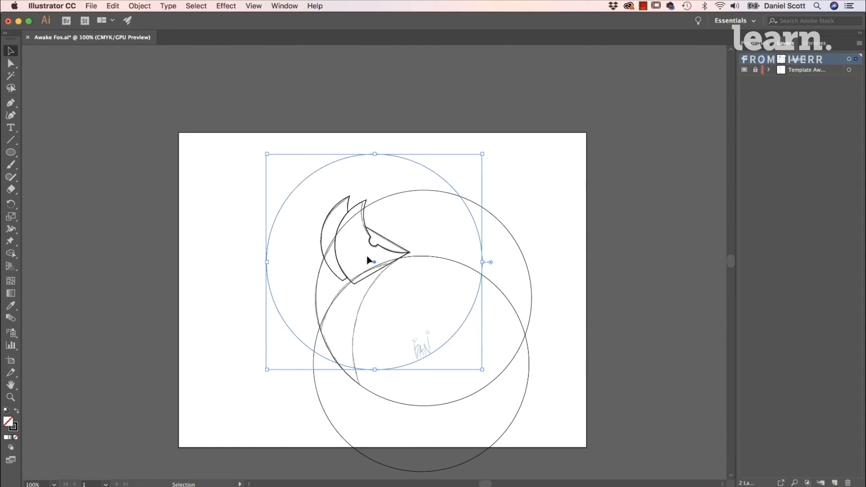
key("Delete")
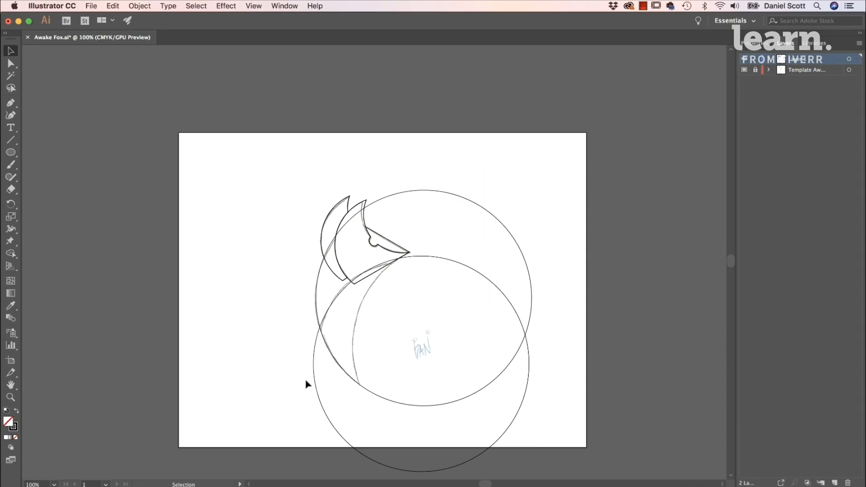
left_click_drag(254, 171, 517, 379)
left_click(11, 253)
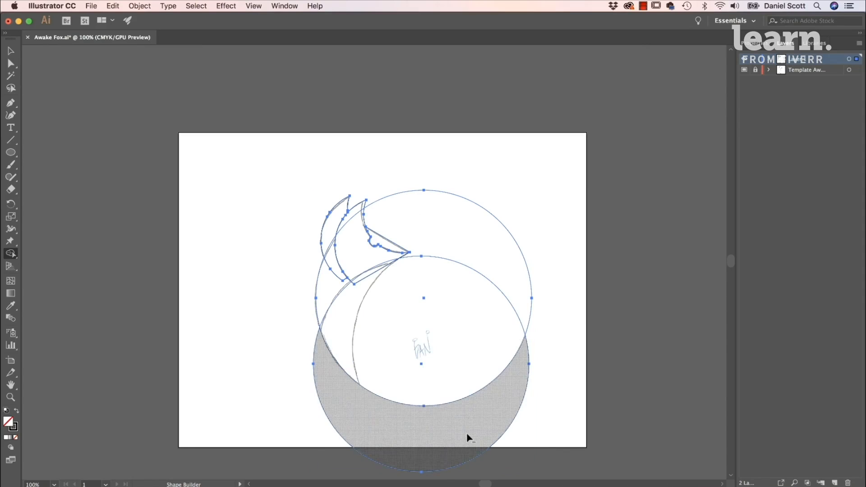
left_click(466, 448, "alt")
left_click(466, 354, "alt")
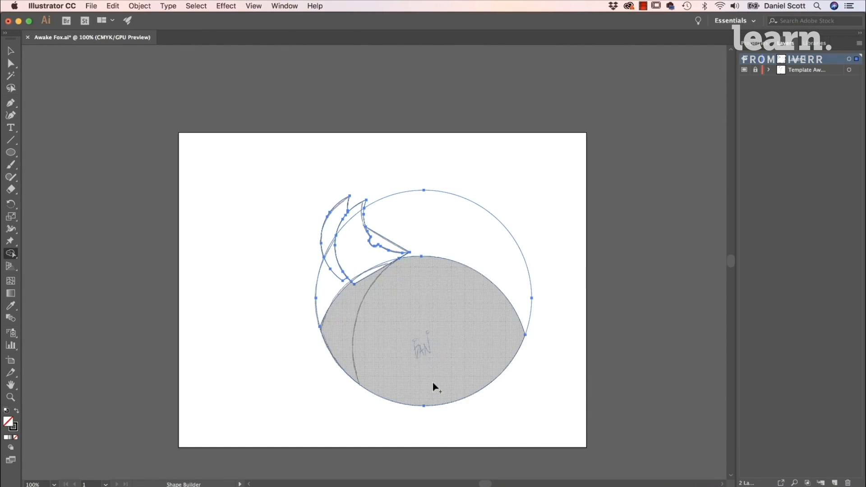
key("super+z")
key("super+z")
key("super+z")
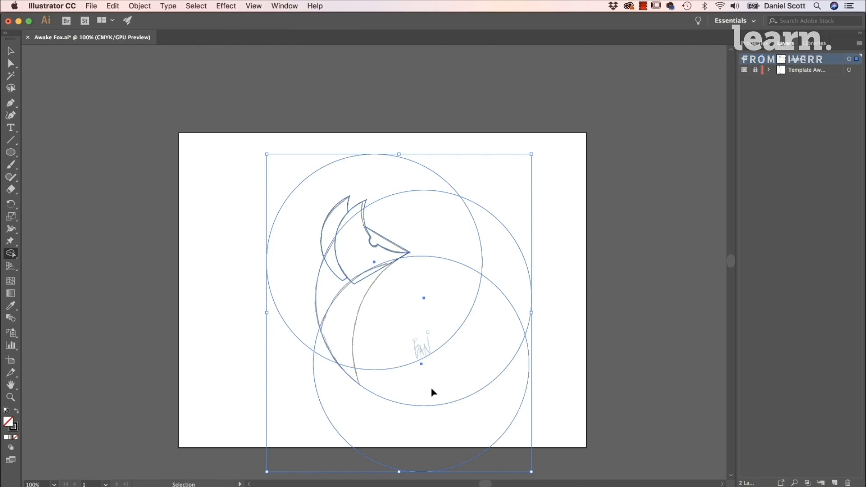
Select only the remaining unplaced circle and move it so its edge roughly follows the sketched front of the chest.
key("super")
left_click(263, 187)
left_click_drag(301, 188, 387, 275)
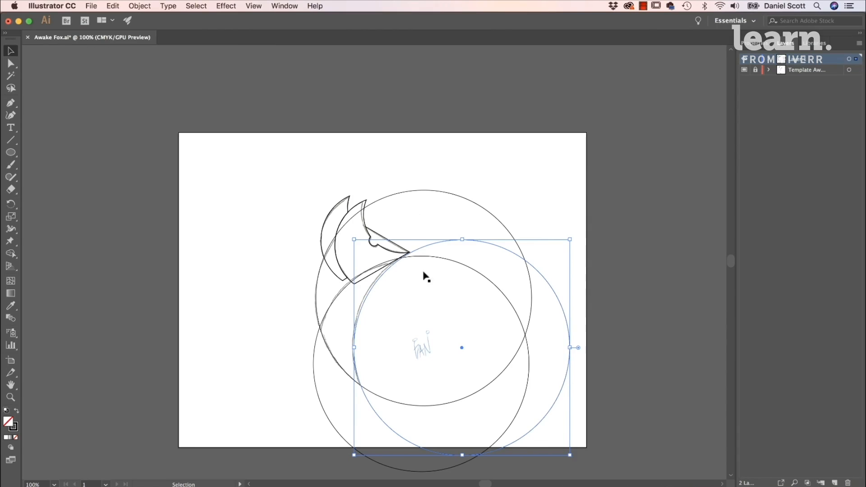
Fine-tune the chest circle so its edge passes through the tip of the snout and follows the sketched chest line.
key("super+equal")
key("super+equal")
key("super+equal")
key("super+equal")
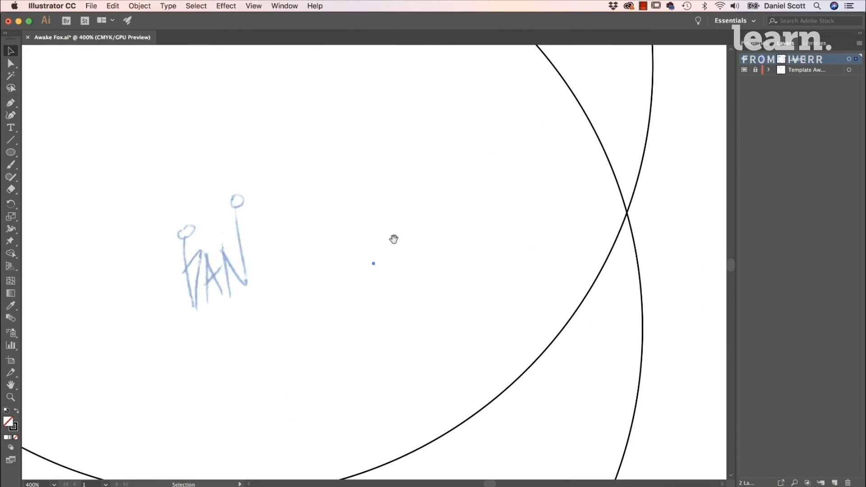
left_click_drag(395, 240, 461, 384)
scroll(461, 385, "up", 8)
scroll(461, 385, "left", 5)
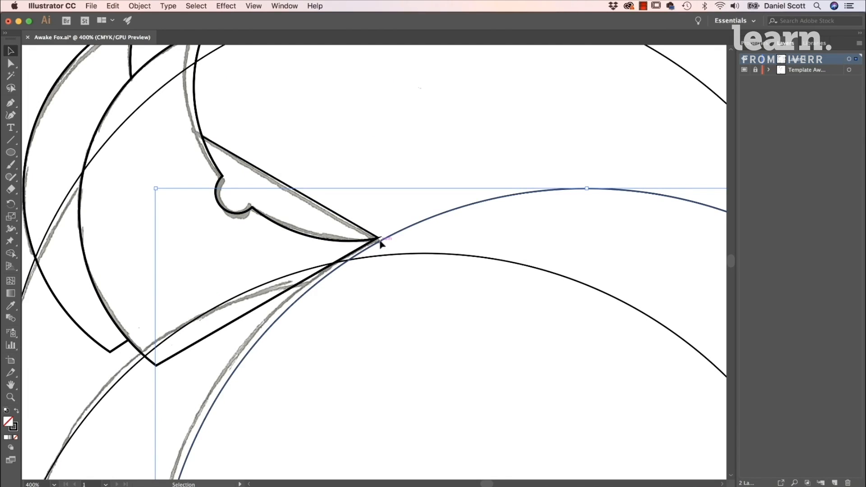
left_click_drag(379, 242, 408, 254)
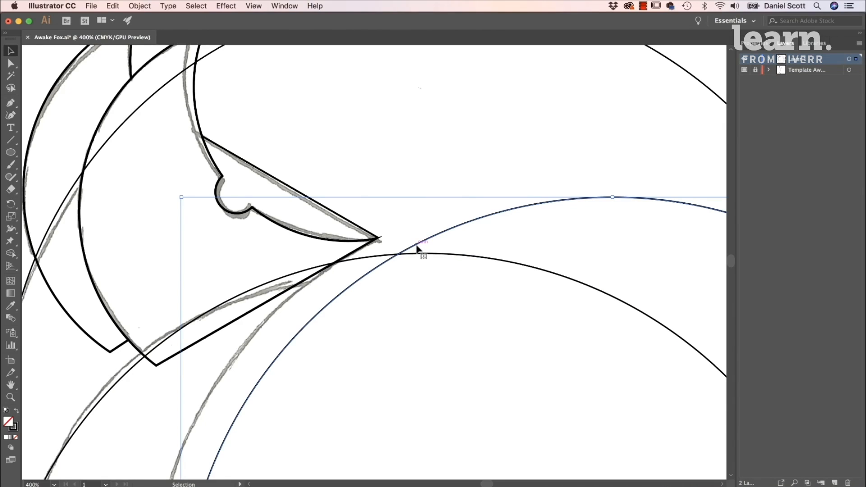
left_click_drag(418, 246, 377, 241)
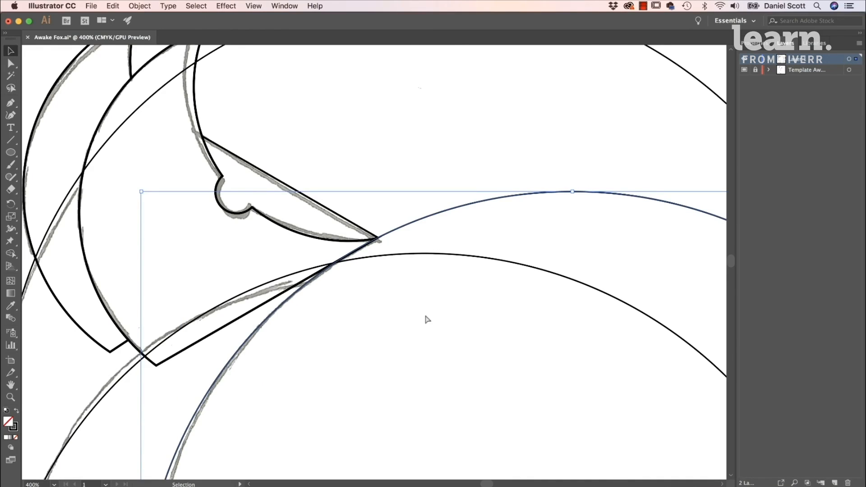
Select all the artwork and delete the excess circle regions outside the fox's body with the Shape Builder tool.
key("super+minus")
key("super+minus")
key("super+minus")
key("super+minus")
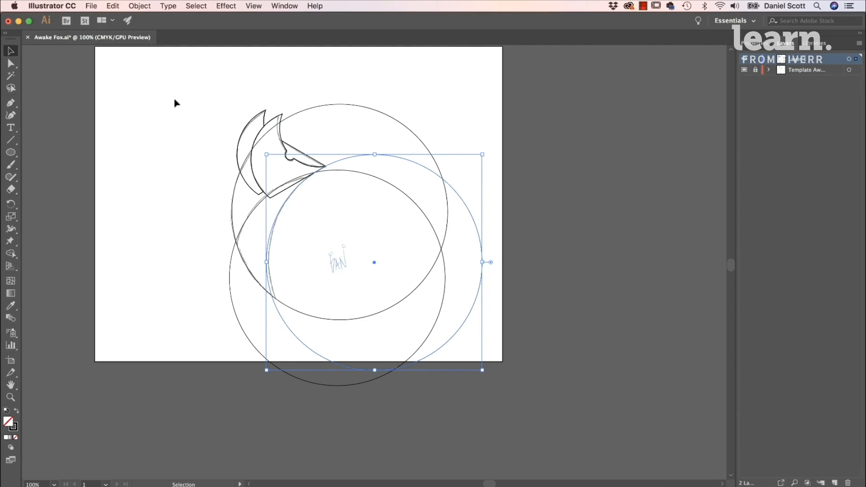
left_click_drag(176, 103, 477, 323)
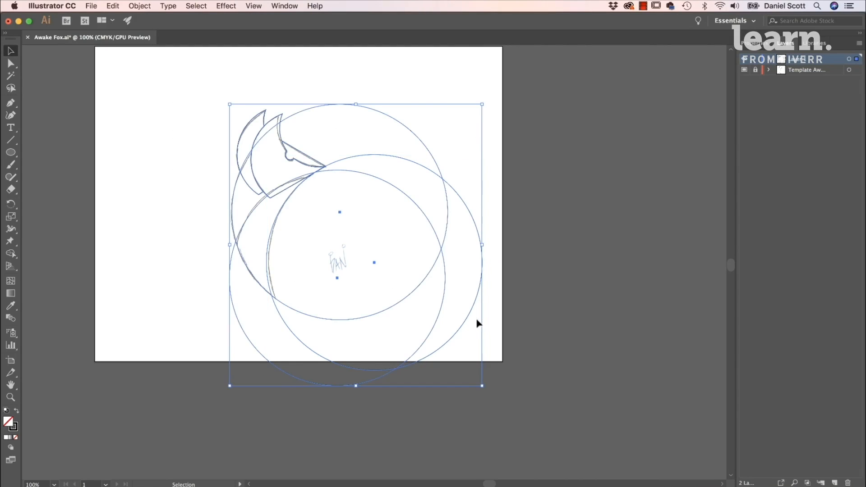
left_click(11, 254)
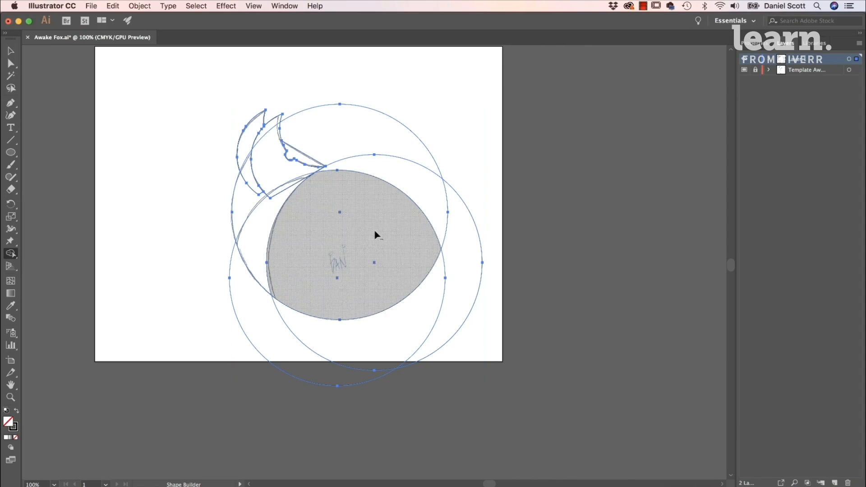
left_click(376, 234)
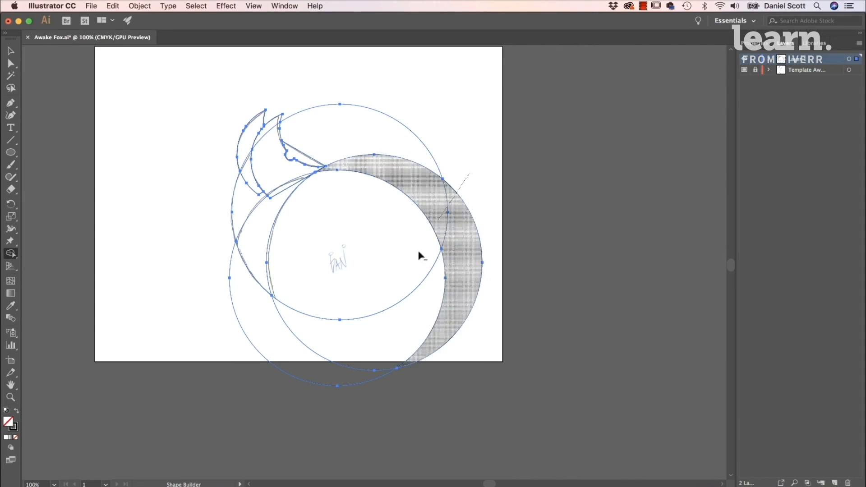
left_click(422, 263, "alt")
left_click(428, 339, "alt")
left_click(298, 347, "alt")
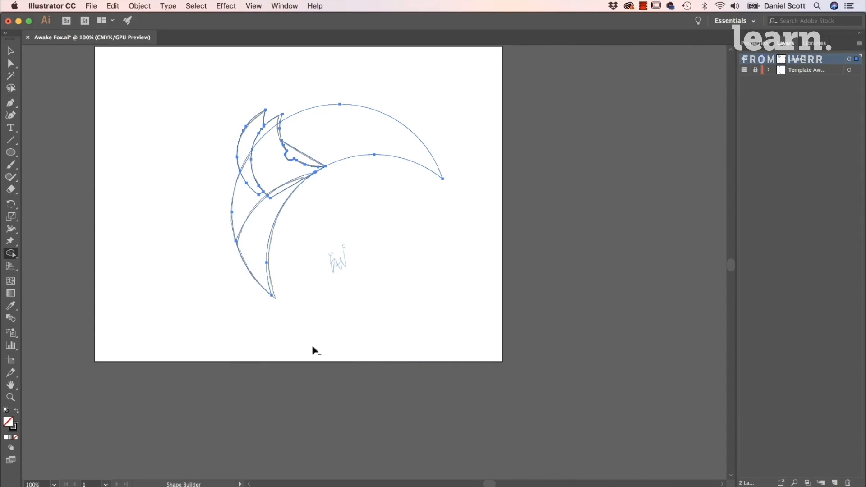
left_click(370, 145, "alt")
Clean up the overlapping pieces around the head, rear ear and neck with the Shape Builder tool, and hide the template layer.
key("v")
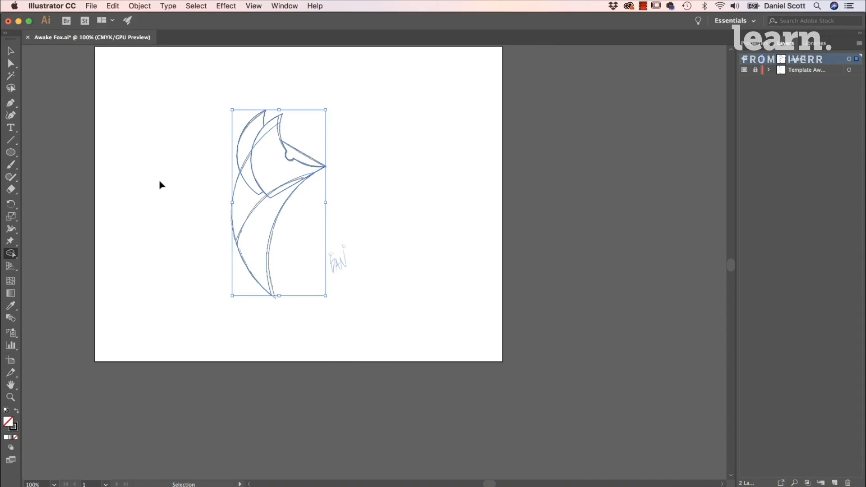
key("super+equal")
key("super+equal")
key("super+equal")
key("shift+m")
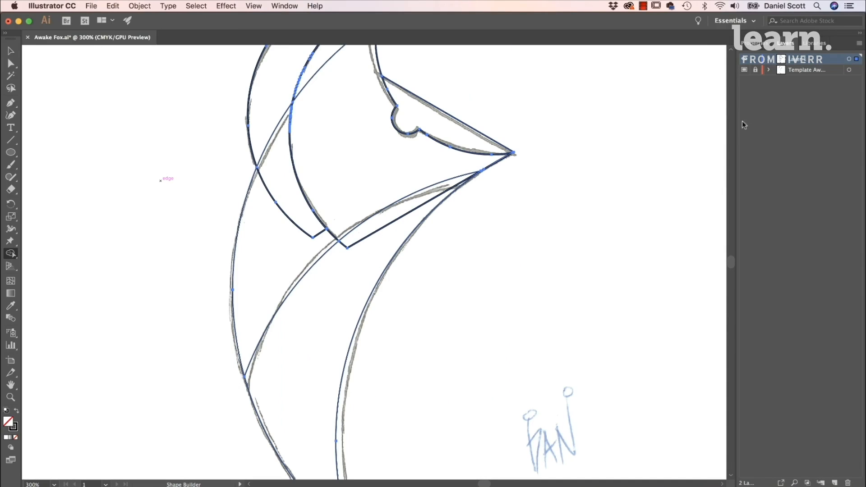
left_click(744, 70)
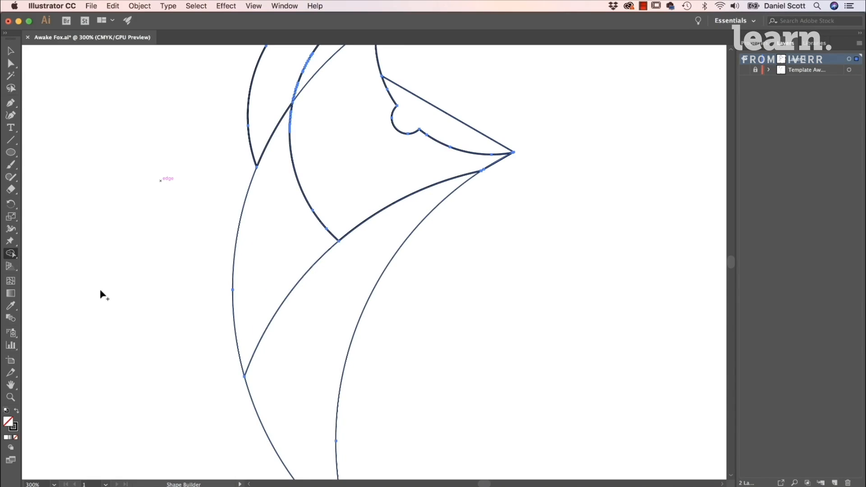
key("super+minus")
key("super+minus")
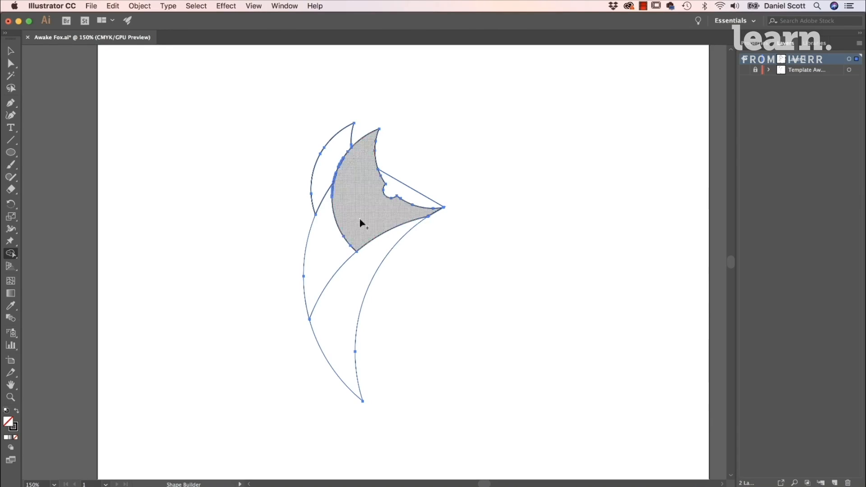
left_click(10, 50)
left_click(178, 144)
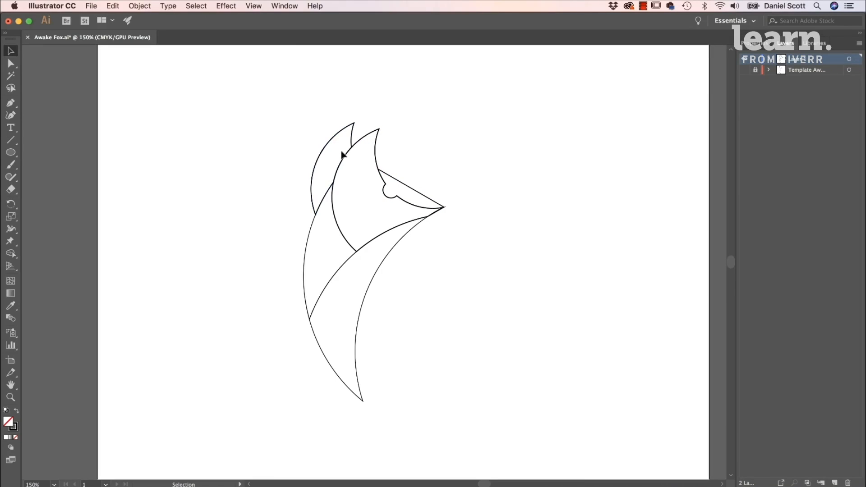
Set the stroke weight of all the fox shapes to 0.25 pt and deselect them.
left_click(368, 289)
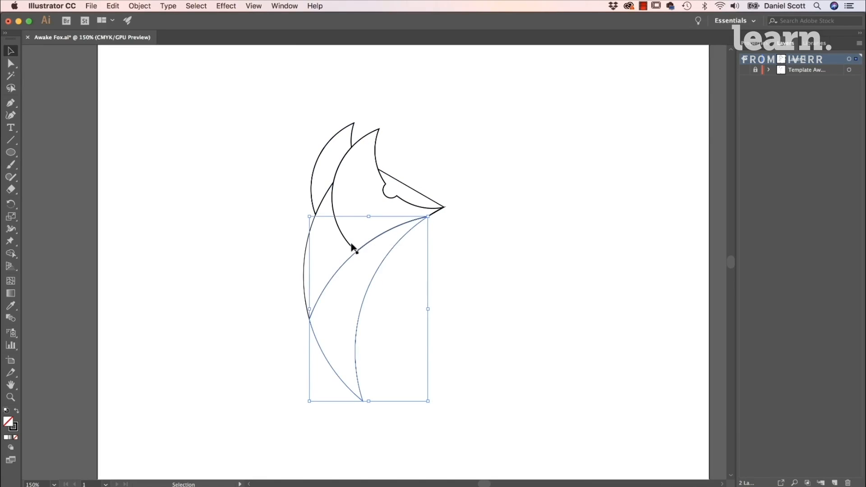
left_click(338, 322)
left_click(230, 124)
left_click_drag(221, 109, 457, 347)
left_click(755, 44)
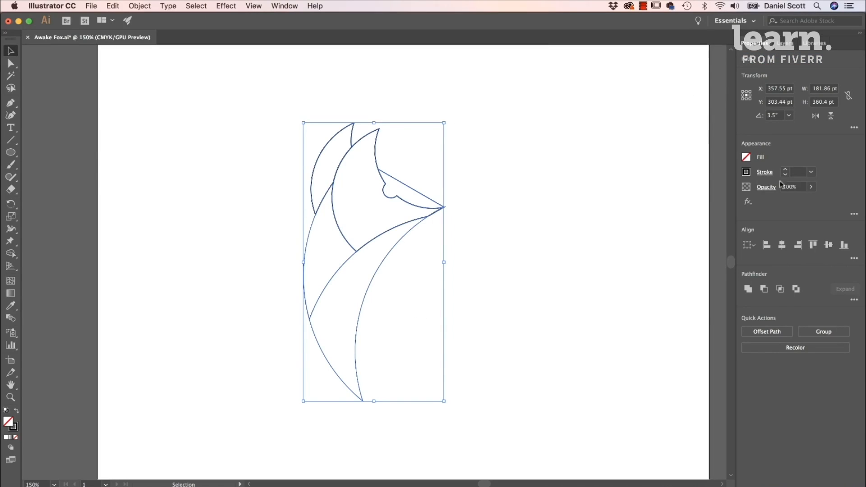
left_click(811, 172)
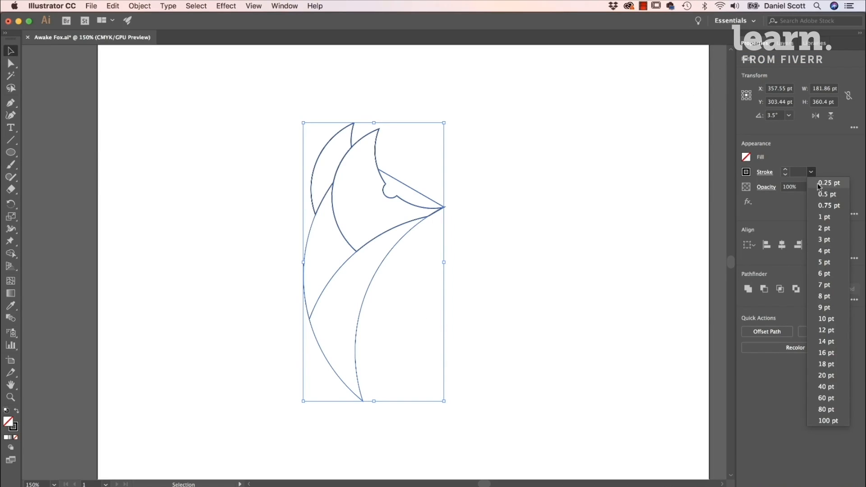
left_click(829, 183)
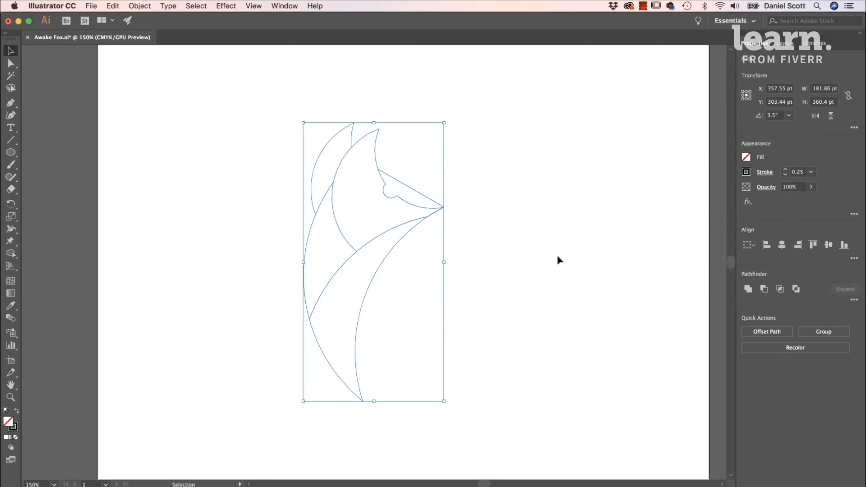
left_click(562, 266)
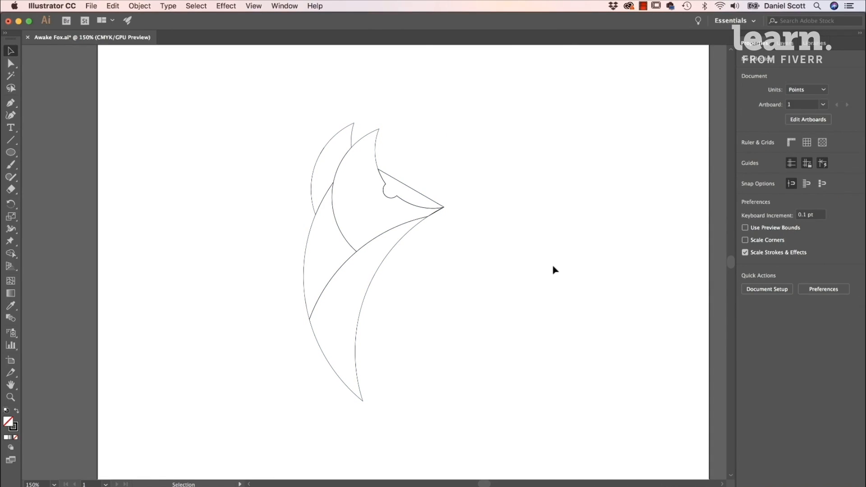
Draw a 792 x 612 pt rectangle that covers the whole artboard.
left_click(441, 211)
left_click(491, 213)
key("super+minus")
key("super+minus")
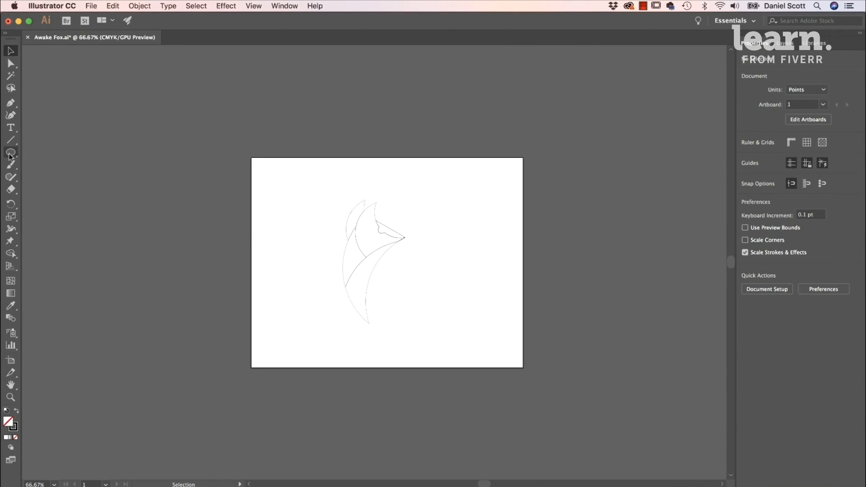
left_click_drag(11, 152, 50, 148)
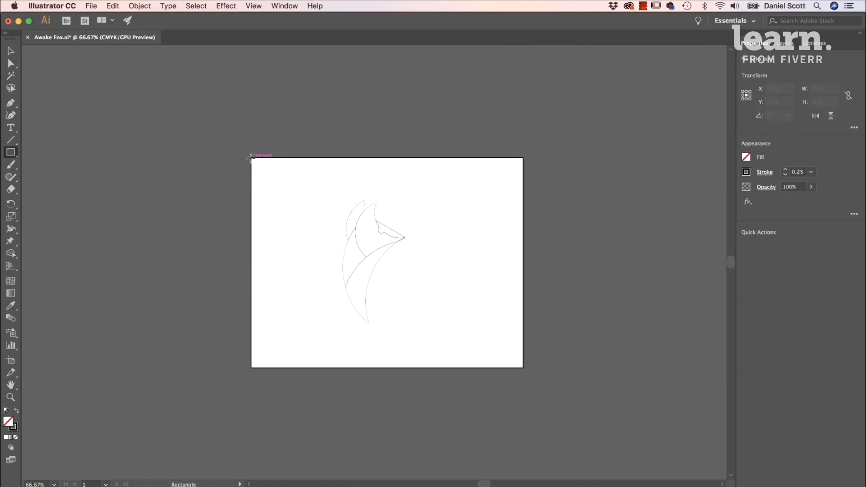
left_click_drag(251, 158, 523, 367)
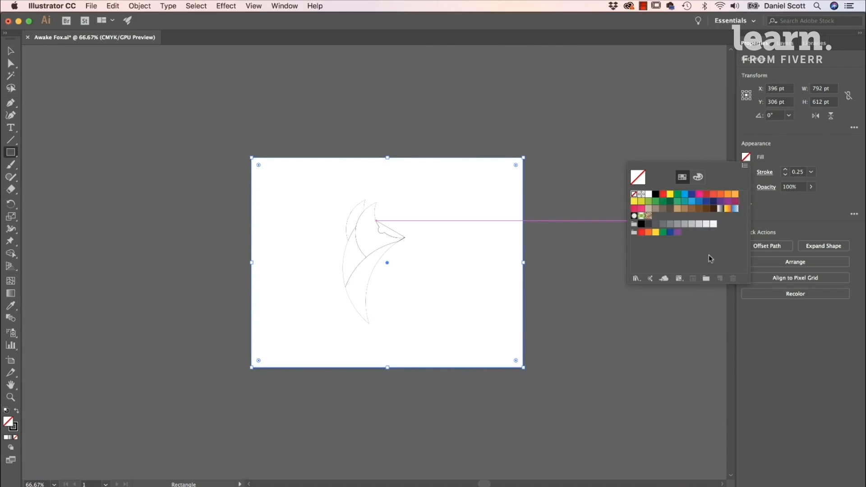
Fill the artboard-sized rectangle with a dark grey swatch and remove its stroke.
left_click(746, 157)
left_click(654, 226)
left_click(649, 224)
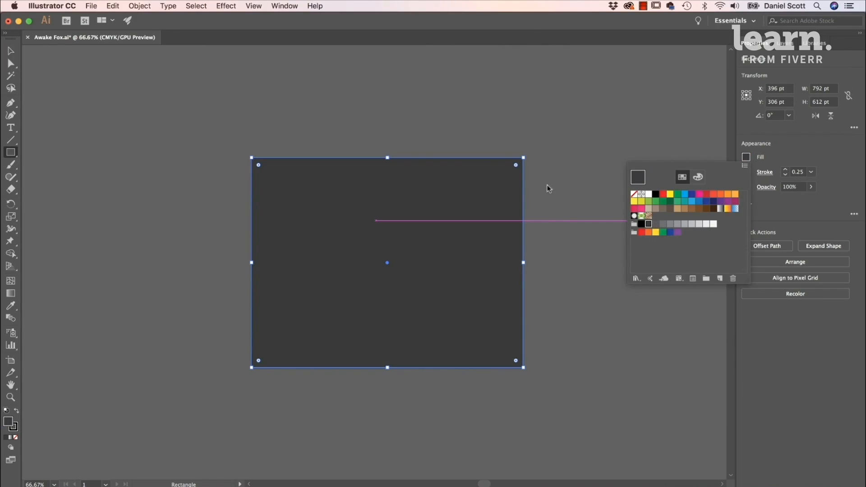
left_click(746, 172)
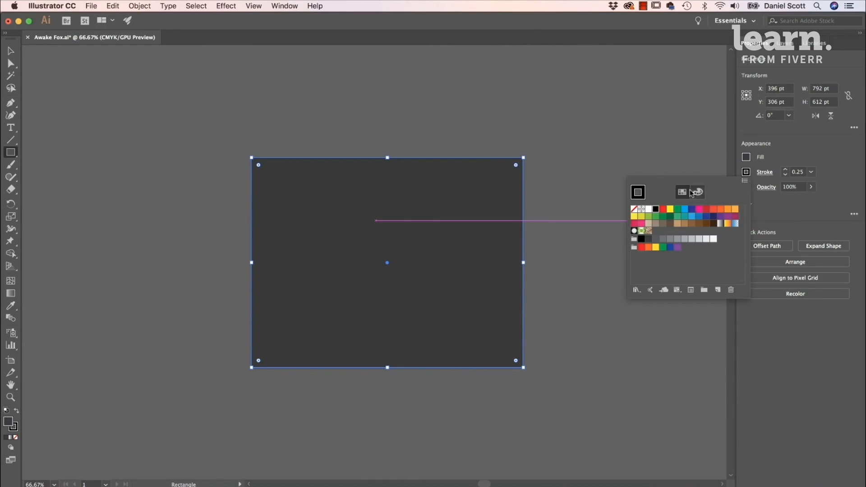
left_click(636, 210)
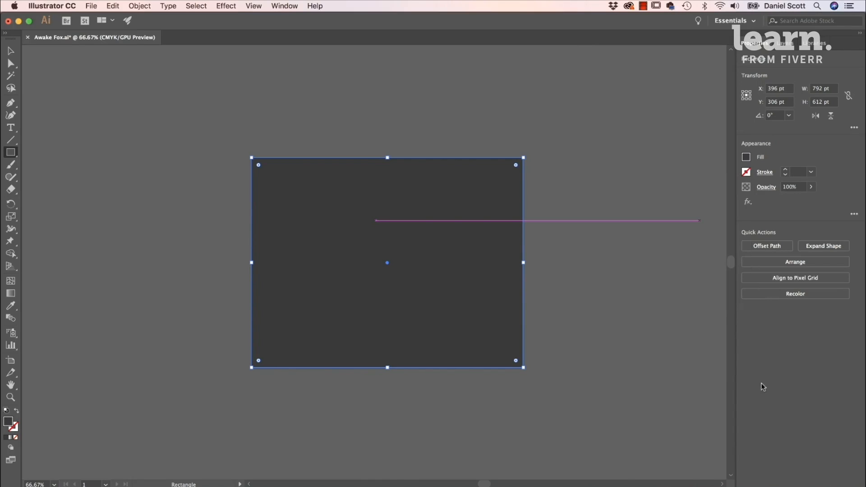
Send the dark grey background rectangle to the back, behind the fox outlines.
left_click(790, 262)
left_click(781, 301)
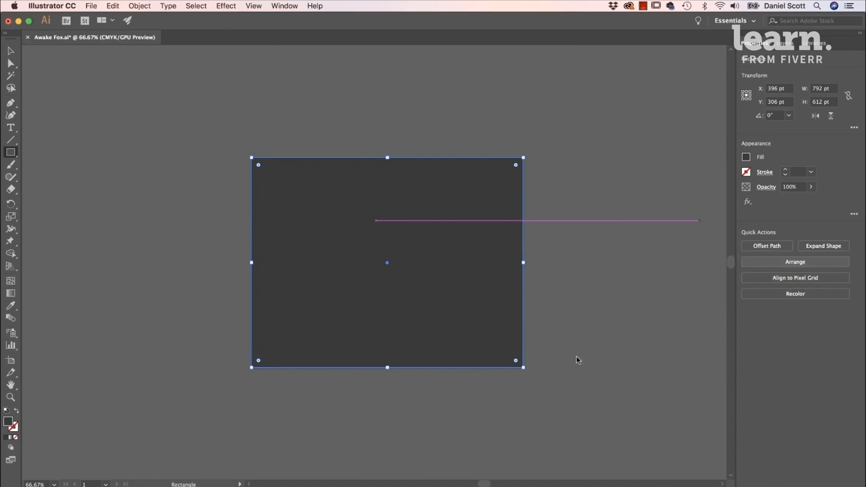
key("v")
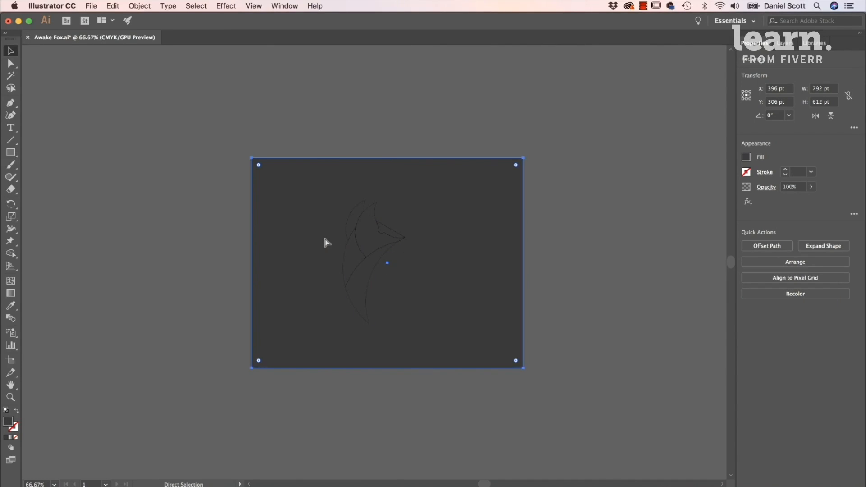
Fill the fox's head shape with an orange of about C 20.78, M 63.92, Y 100, K 7.45.
key("super+equal")
key("super+equal")
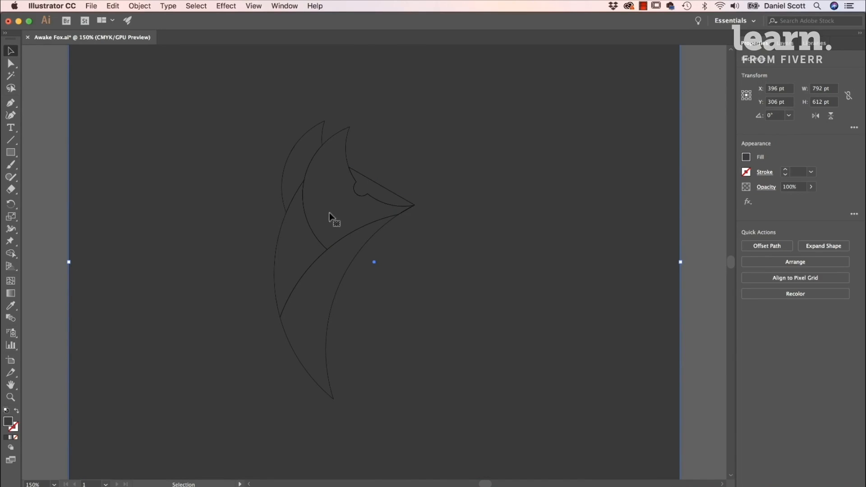
left_click(346, 154)
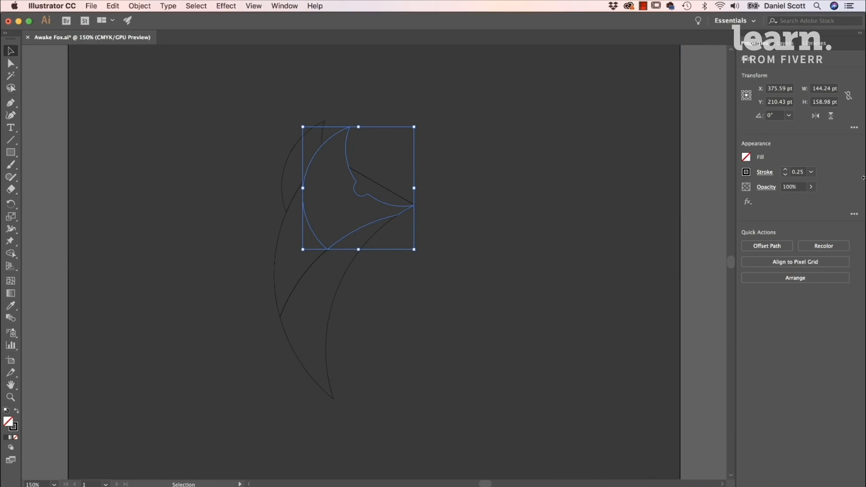
left_click(746, 157)
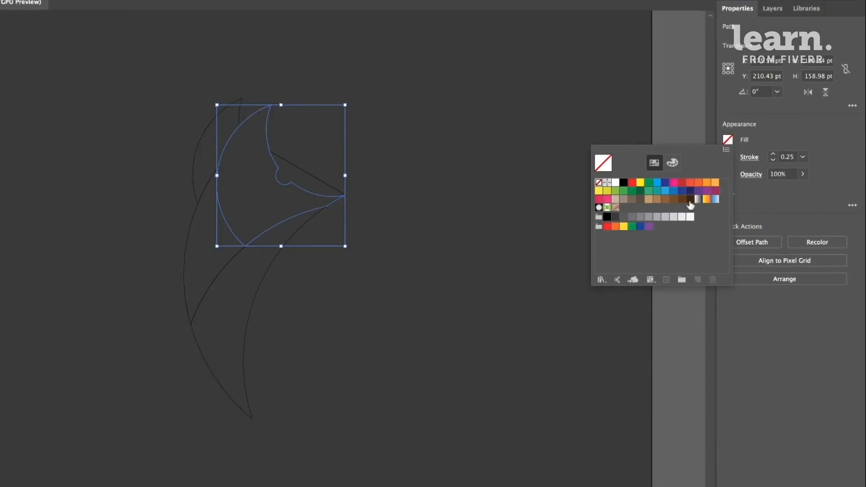
left_click(634, 141)
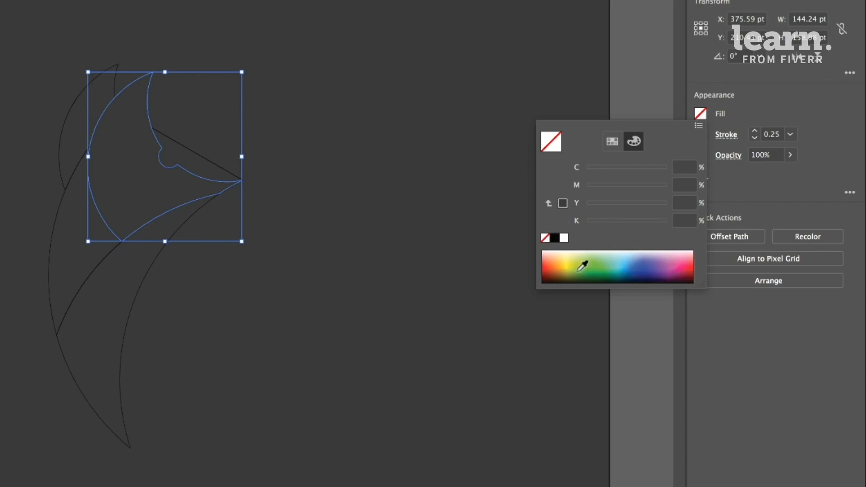
left_click_drag(564, 265, 559, 267)
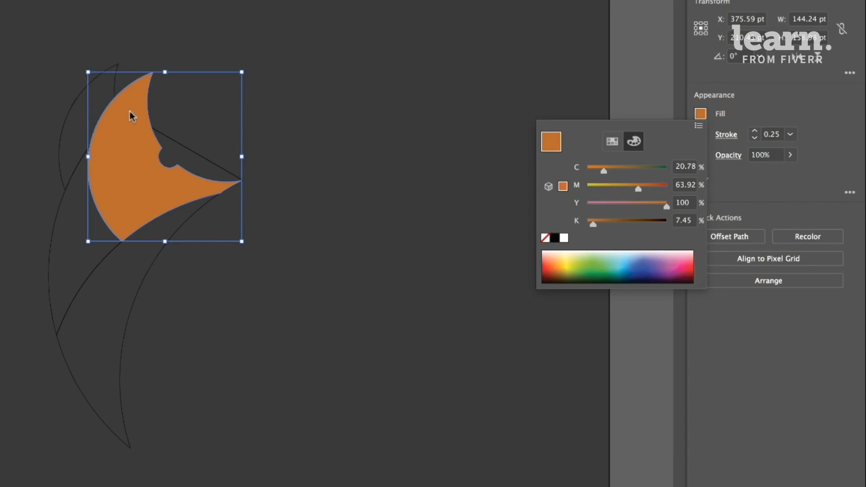
Fill the rear ear with the head's orange and darken it to K 32%.
left_click(117, 65)
left_click(109, 67)
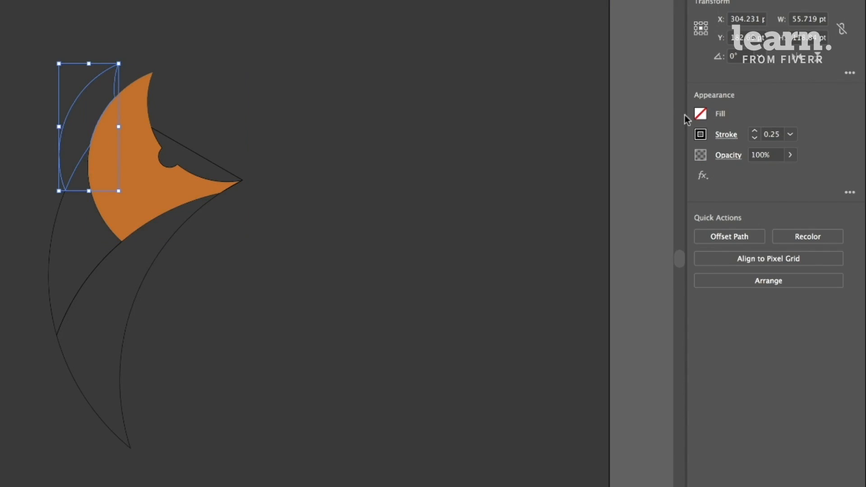
left_click(700, 114)
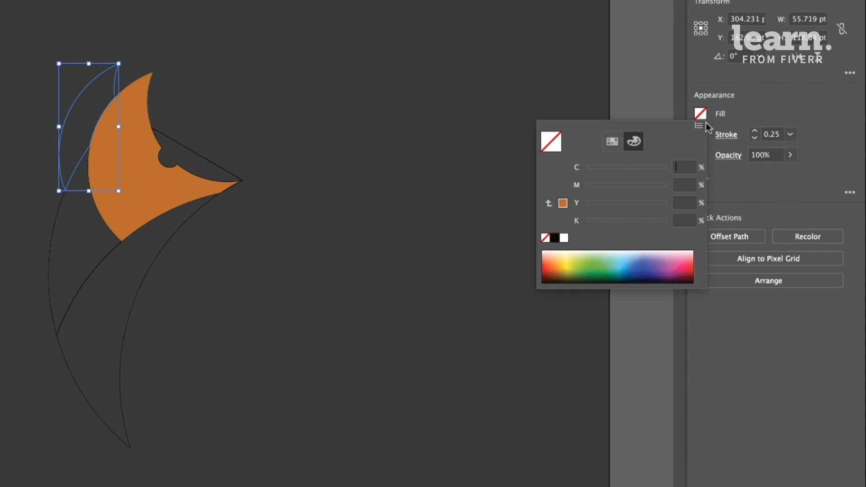
left_click(564, 204)
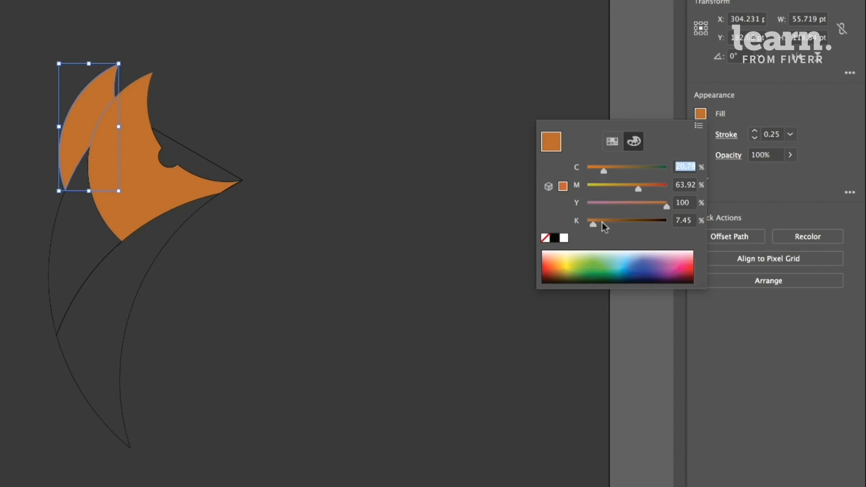
left_click_drag(594, 224, 611, 224)
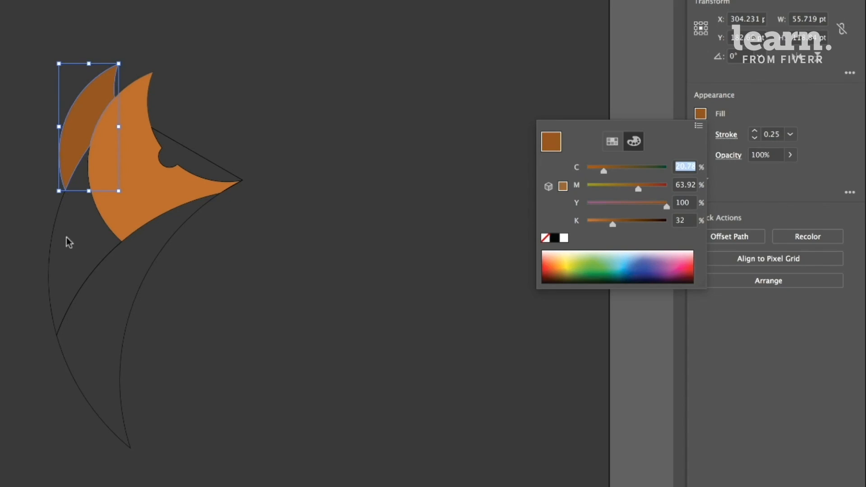
Fill the back-of-neck shape with the last used orange and lighten it to K 0%.
left_click(48, 248)
left_click(48, 250)
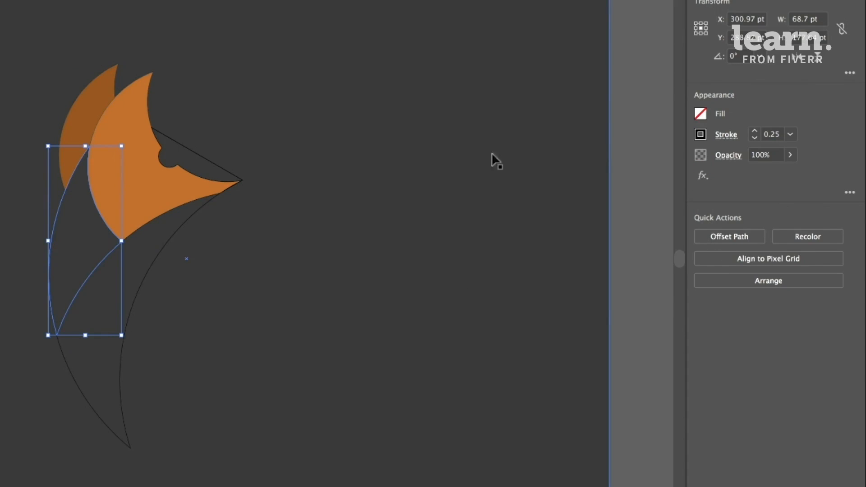
left_click(700, 116)
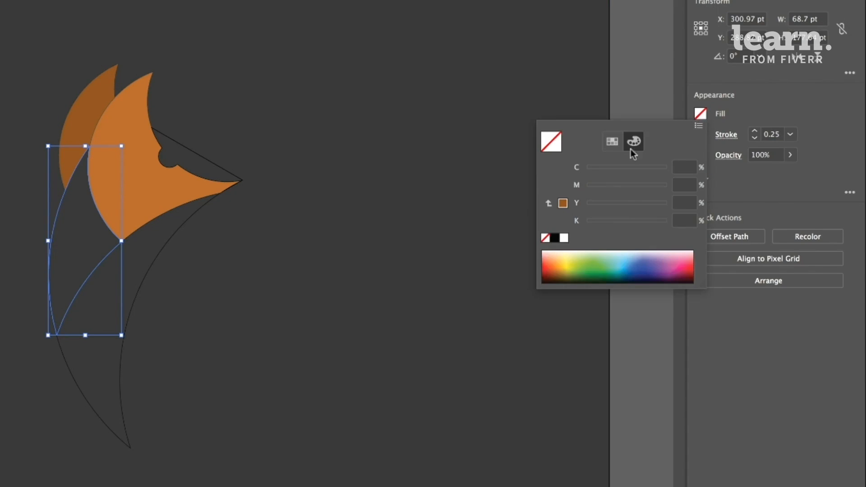
left_click(563, 205)
left_click_drag(613, 225, 587, 225)
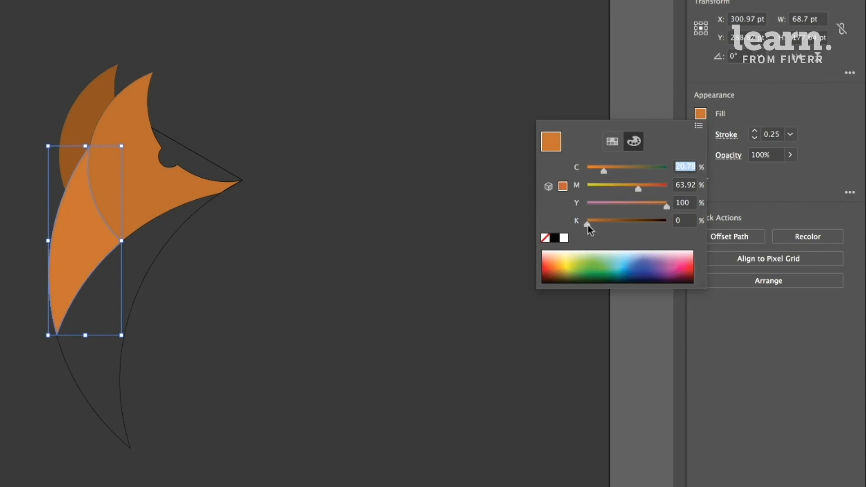
key("Escape")
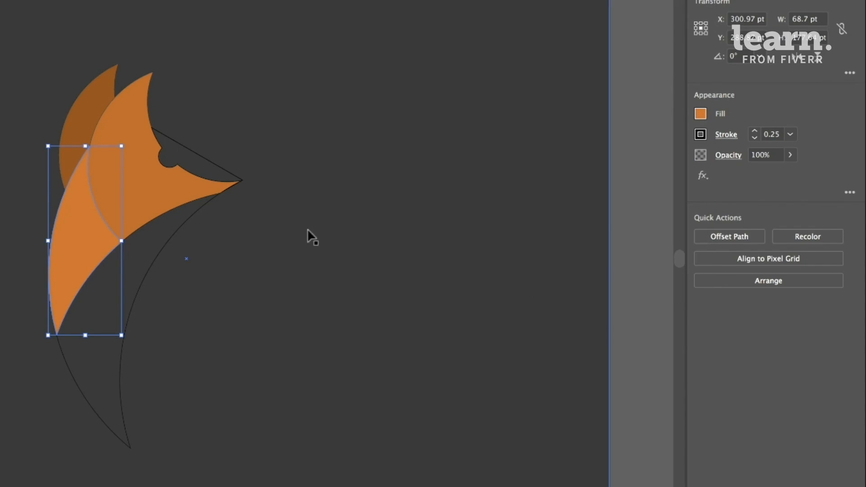
Fill the chest shape with white and shade it to a light grey of K 21%.
left_click(158, 255)
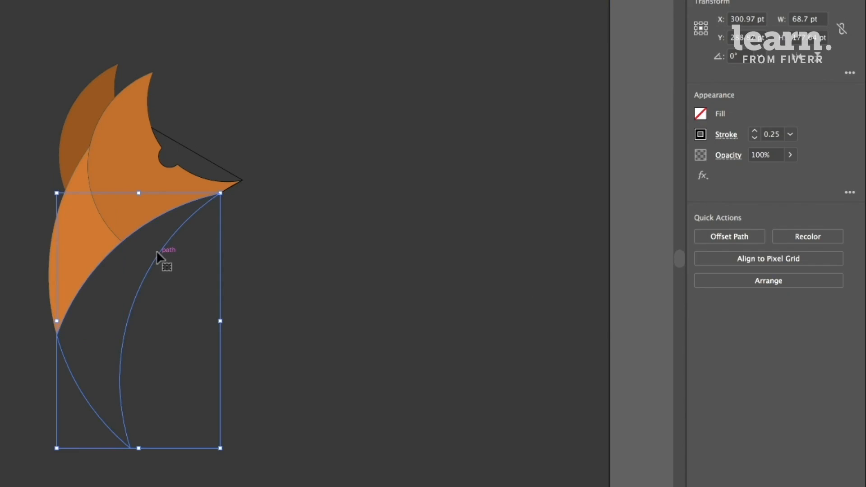
left_click(701, 114)
left_click(564, 238)
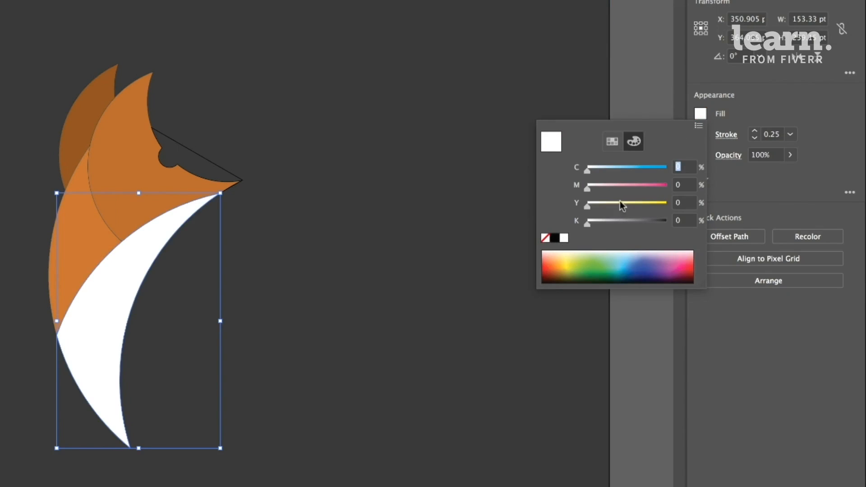
left_click_drag(587, 224, 603, 224)
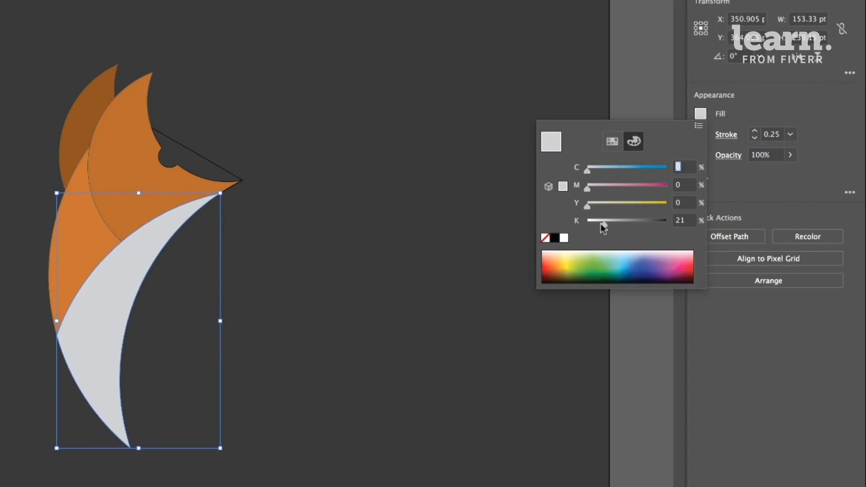
Fill the eye and upper snout shape with the same light grey as the chest.
left_click(213, 165)
left_click(213, 165)
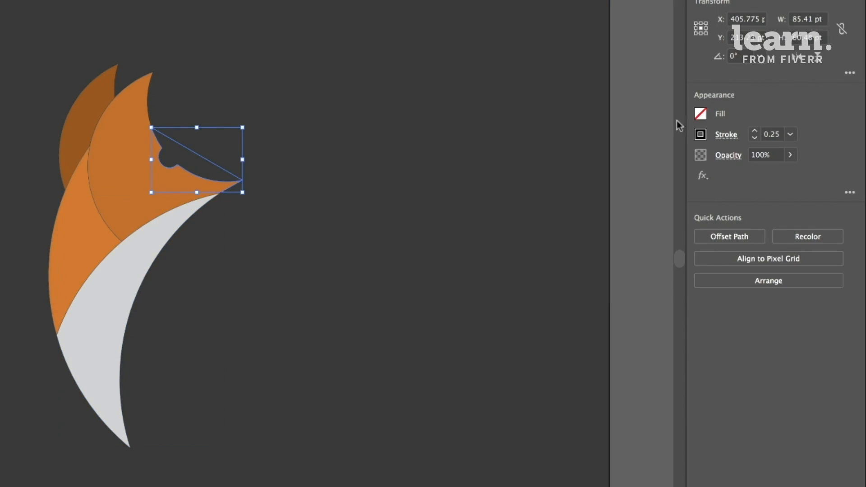
left_click(698, 121)
left_click(562, 204)
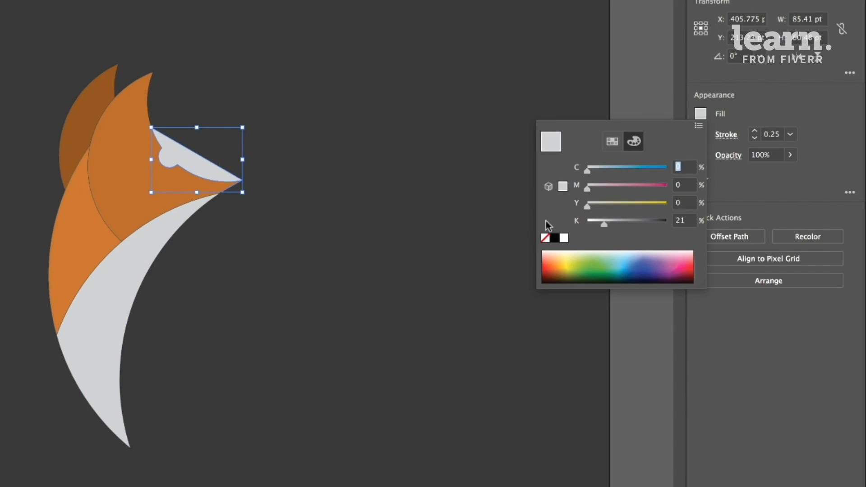
left_click(639, 363)
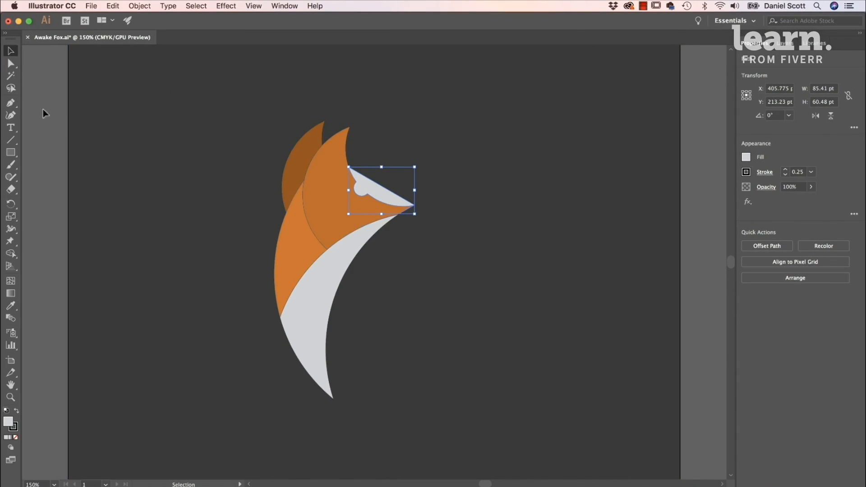
Select all the artwork, set its stroke to none, and deselect it.
left_click_drag(42, 109, 445, 364)
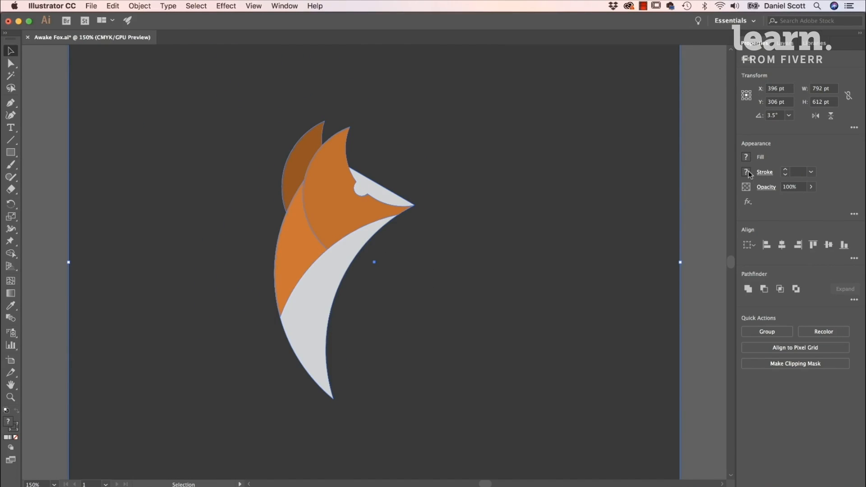
left_click(748, 174)
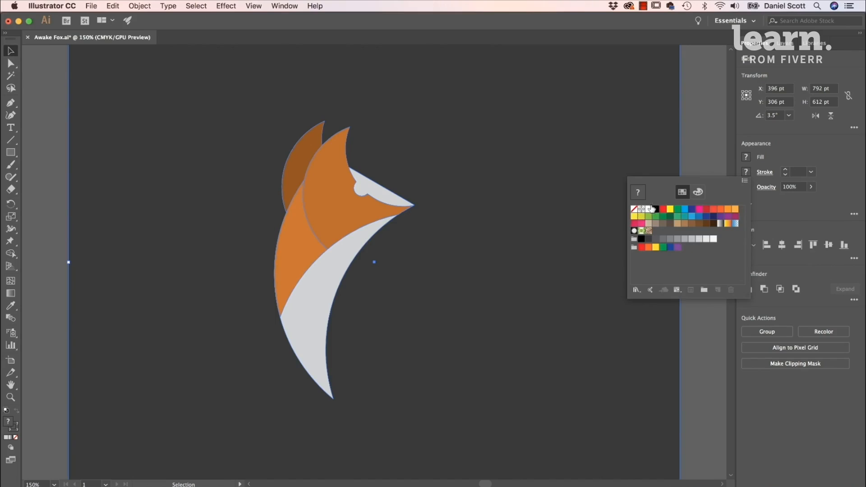
left_click(634, 210)
left_click(710, 134)
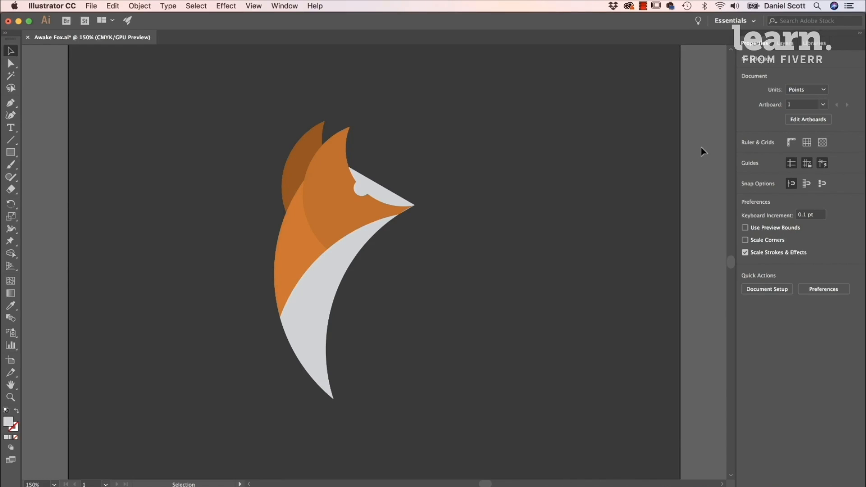
key("x")
left_click(145, 83)
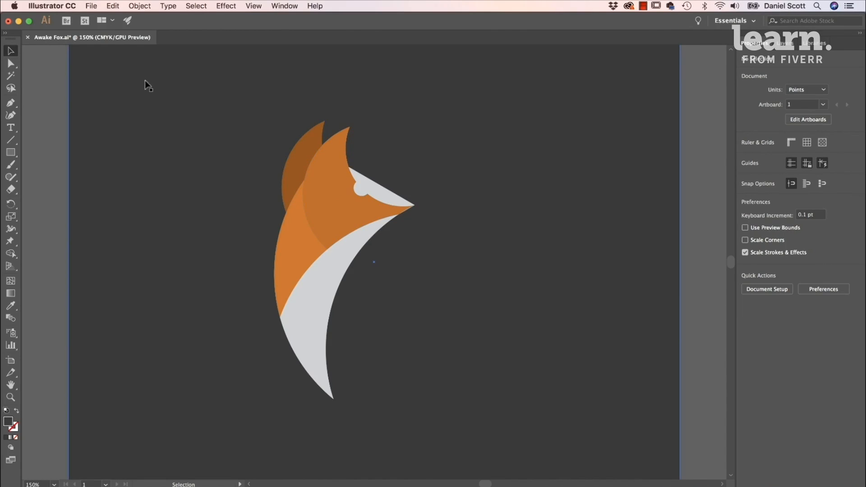
Start placing an image and preview Swan.jpg from the Exercise Files folder.
left_click(92, 6)
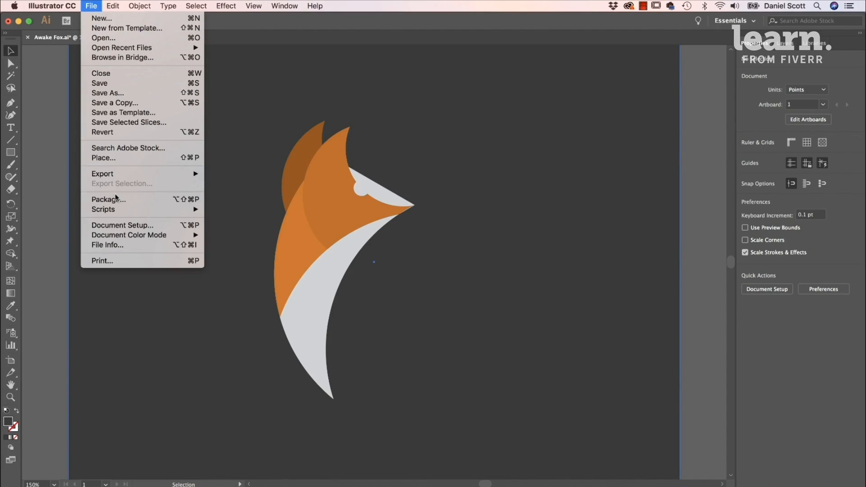
left_click(108, 158)
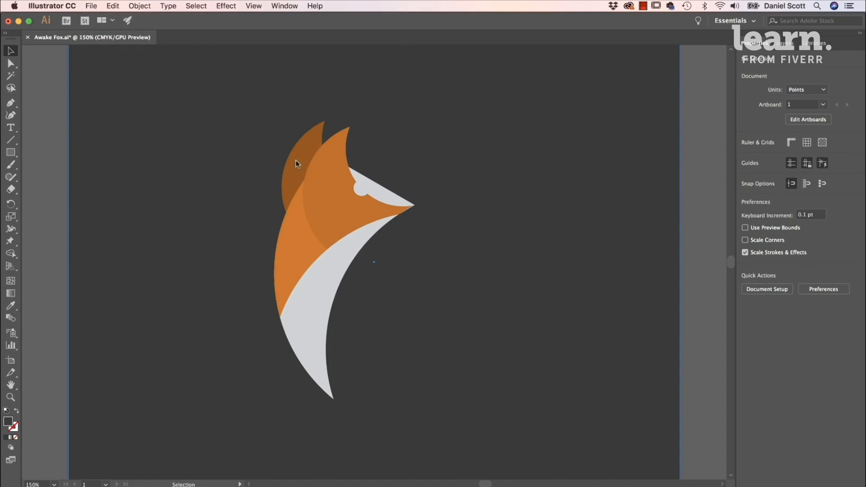
scroll(408, 197, "down", 5)
left_click(391, 220)
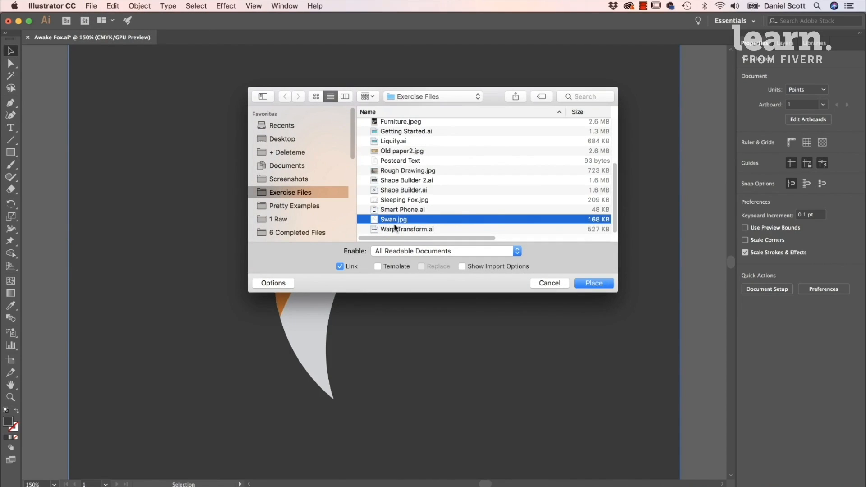
key("space")
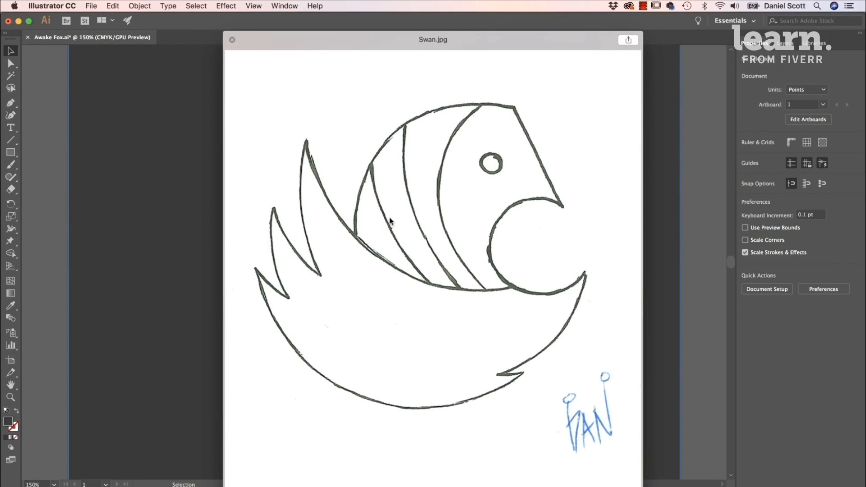